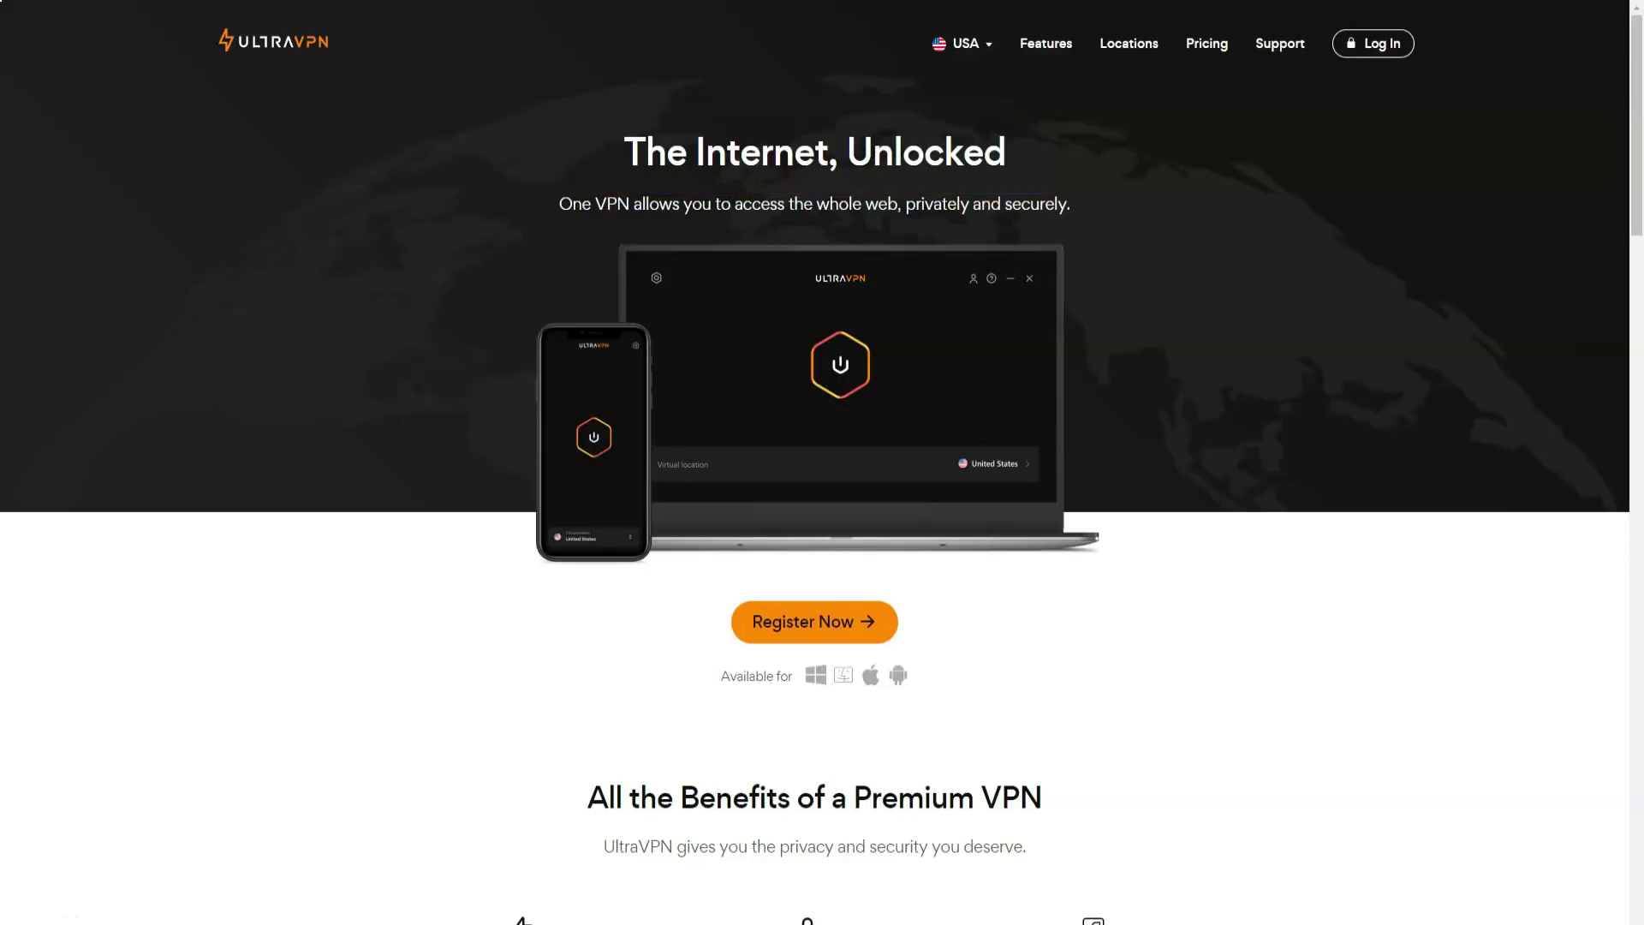
{"action": "scroll", "coordinate": [822, 463], "scroll_direction": "down", "scroll_amount": 2}
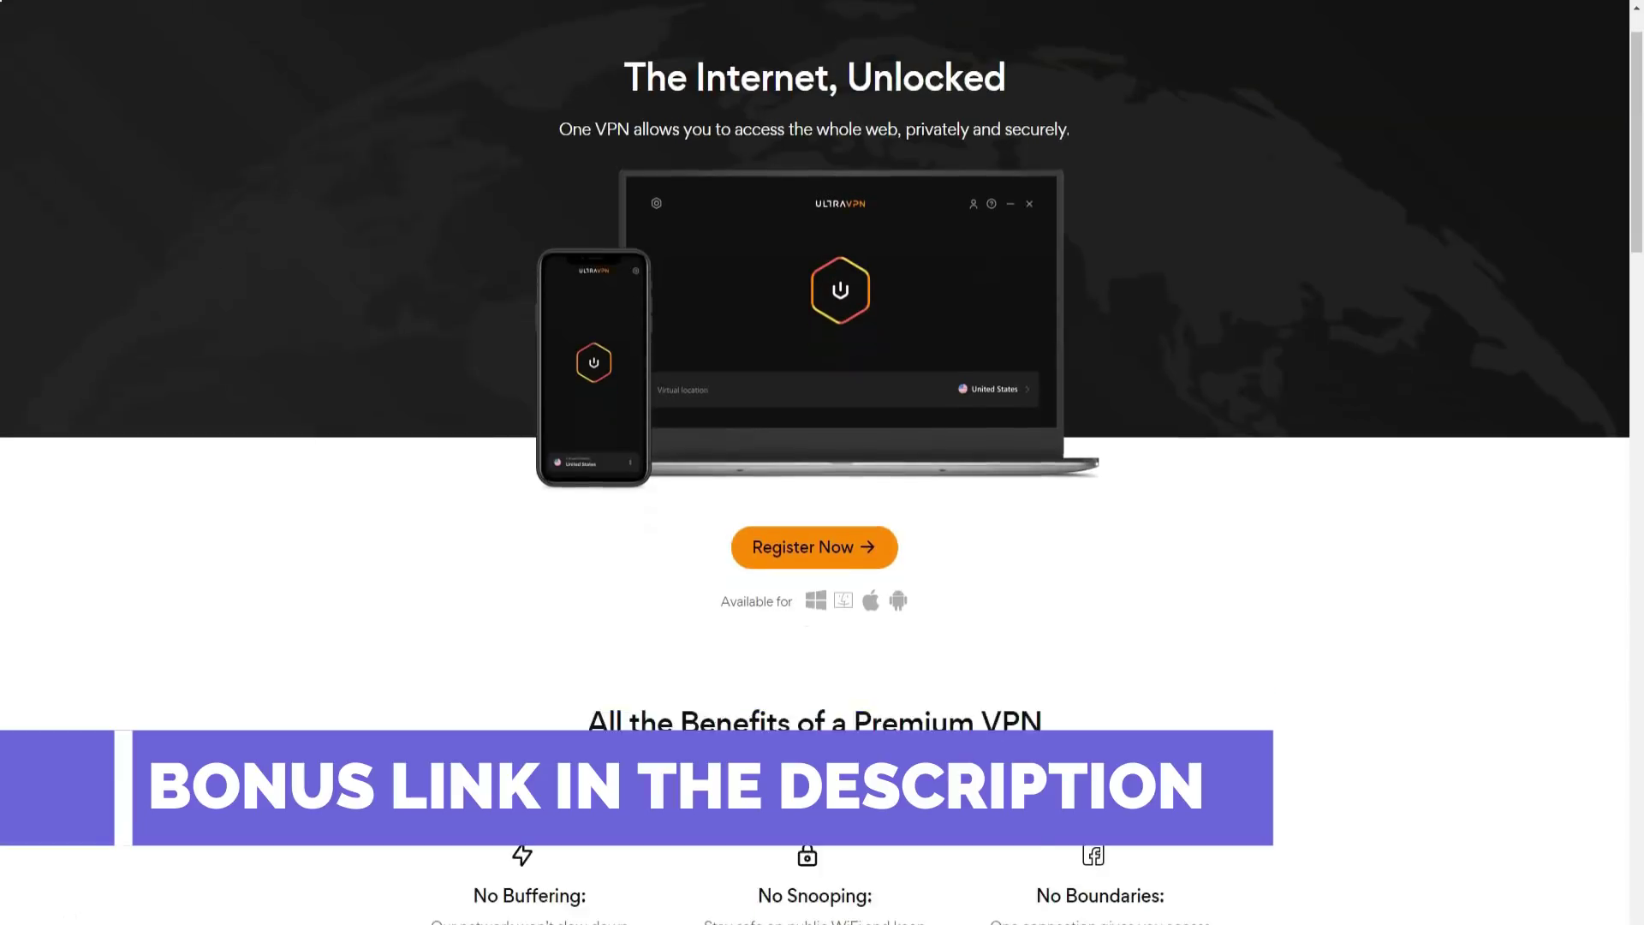
{"action": "scroll", "coordinate": [822, 463], "scroll_direction": "down", "scroll_amount": 1}
{"action": "scroll", "coordinate": [822, 462], "scroll_direction": "down", "scroll_amount": 1}
{"action": "scroll", "coordinate": [823, 462], "scroll_direction": "down", "scroll_amount": 1}
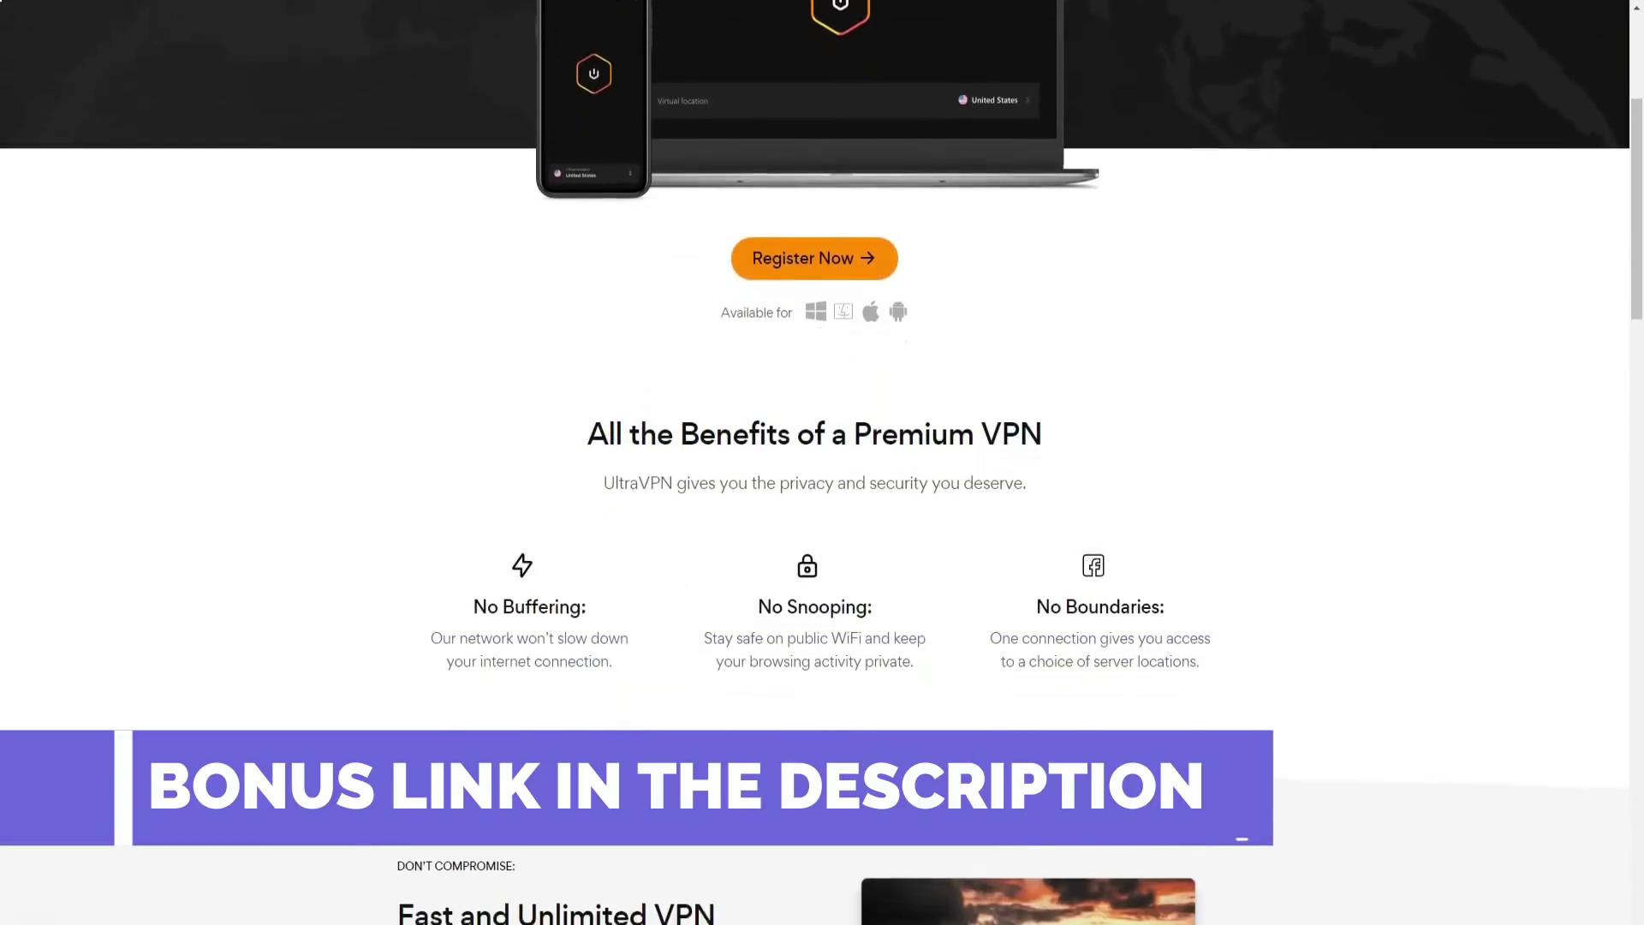
{"action": "scroll", "coordinate": [822, 462], "scroll_direction": "down", "scroll_amount": 1}
{"action": "scroll", "coordinate": [822, 463], "scroll_direction": "down", "scroll_amount": 1}
{"action": "scroll", "coordinate": [822, 462], "scroll_direction": "down", "scroll_amount": 1}
{"action": "scroll", "coordinate": [822, 463], "scroll_direction": "down", "scroll_amount": 1}
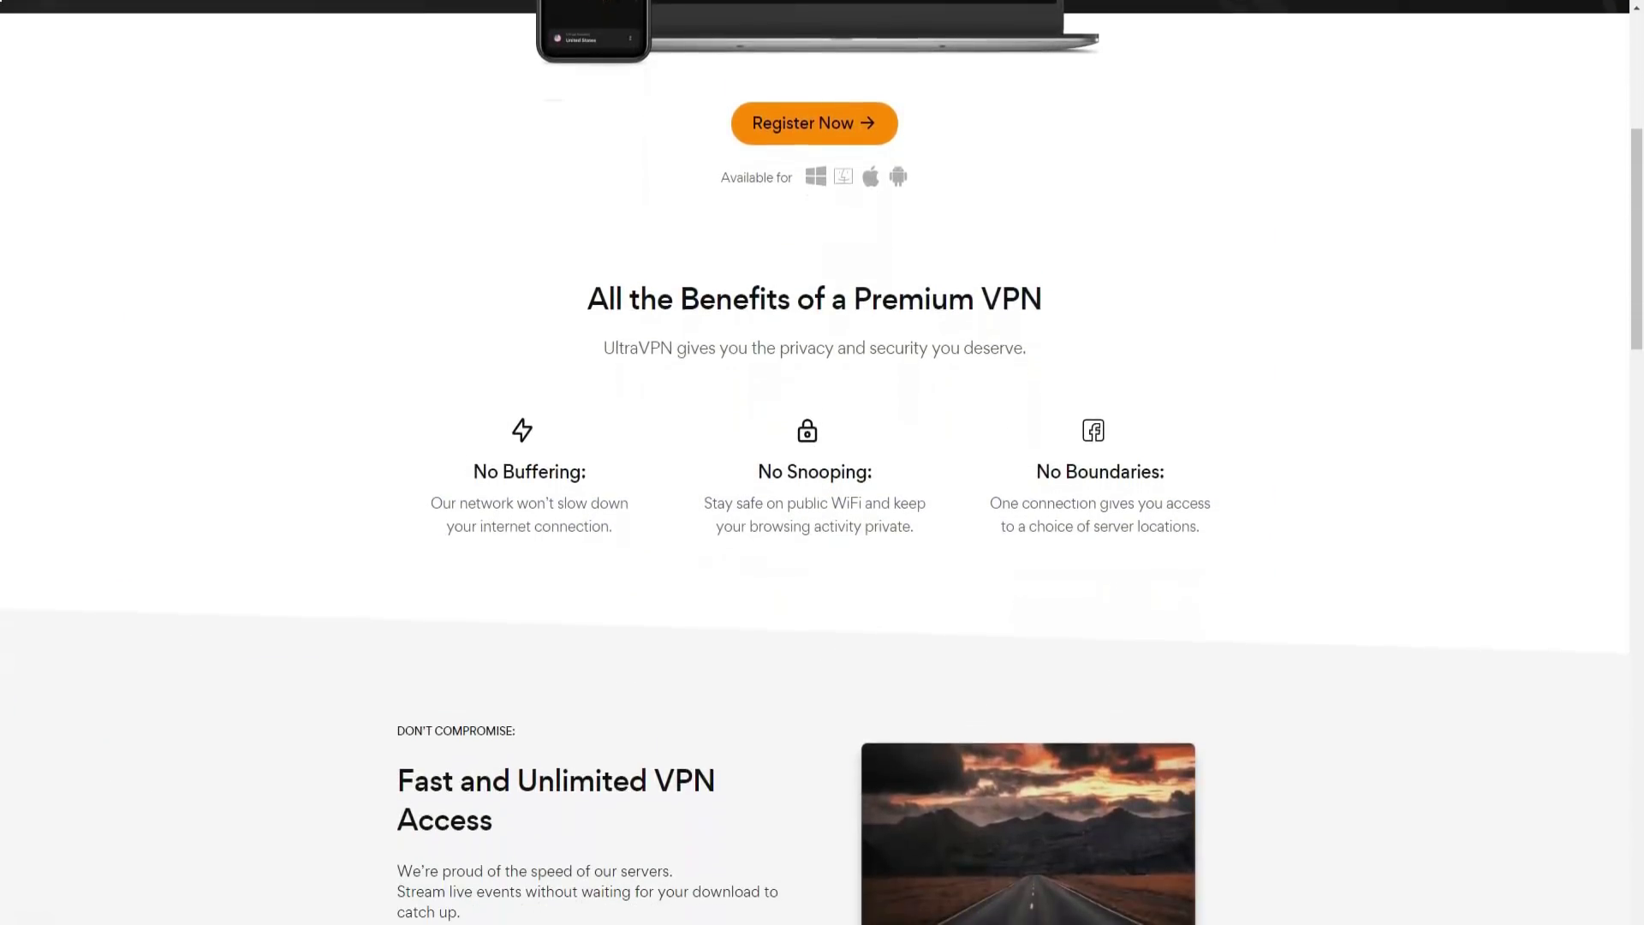
{"action": "scroll", "coordinate": [822, 462], "scroll_direction": "down", "scroll_amount": 1}
{"action": "scroll", "coordinate": [823, 462], "scroll_direction": "down", "scroll_amount": 1}
{"action": "scroll", "coordinate": [823, 463], "scroll_direction": "down", "scroll_amount": 1}
{"action": "scroll", "coordinate": [822, 463], "scroll_direction": "down", "scroll_amount": 1}
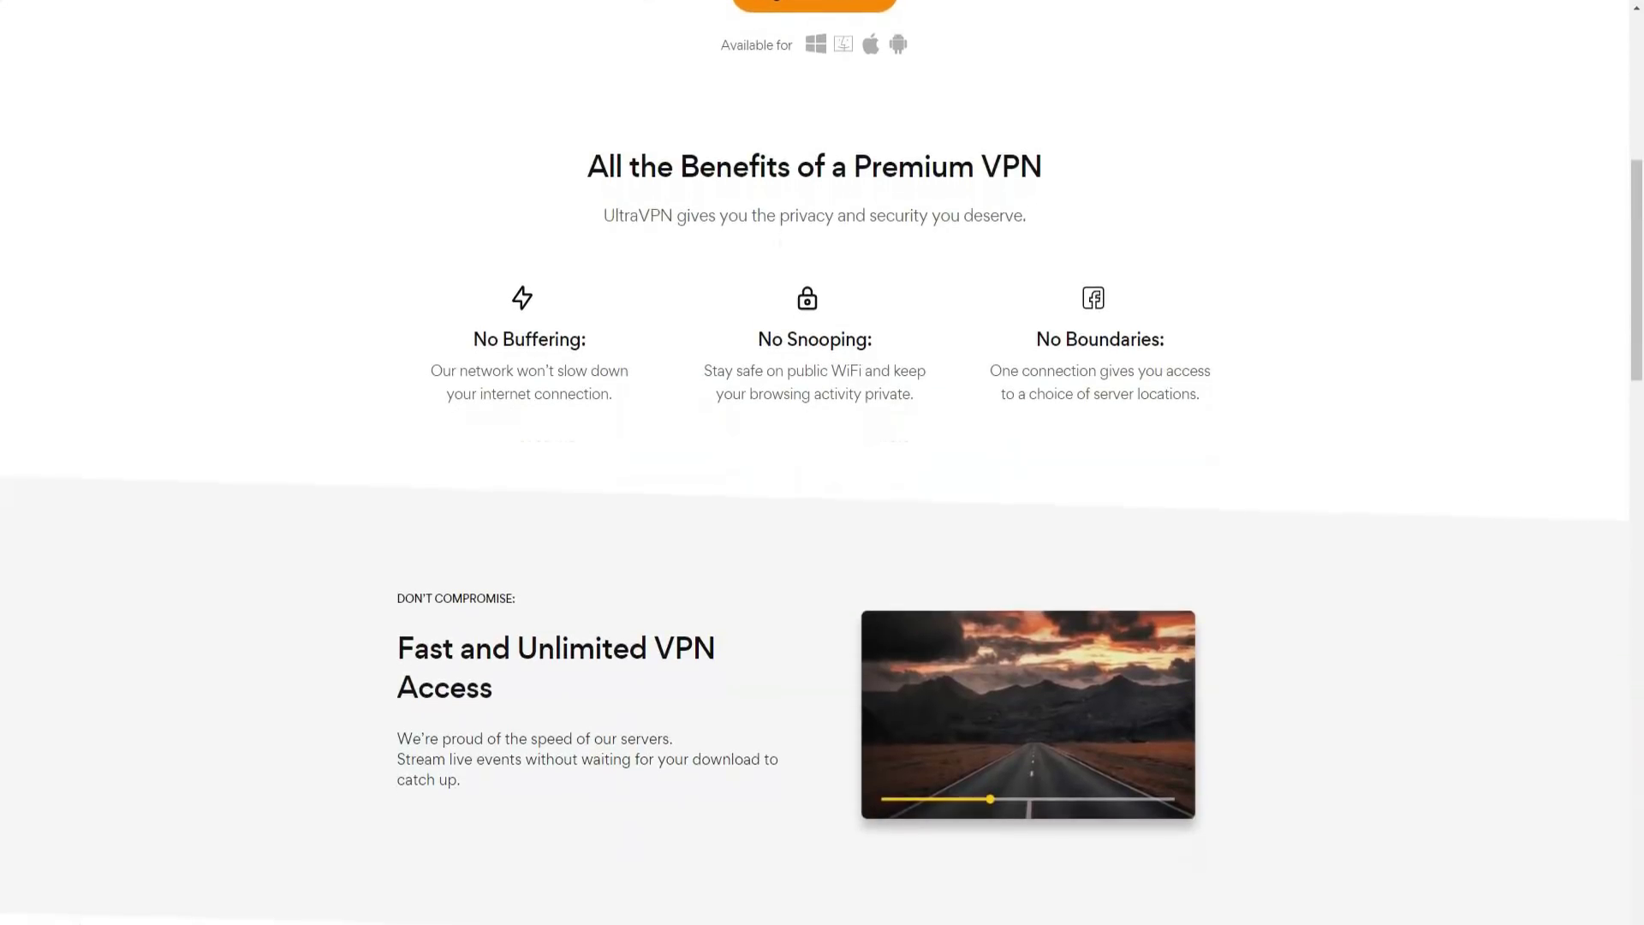
{"action": "scroll", "coordinate": [822, 463], "scroll_direction": "down", "scroll_amount": 1}
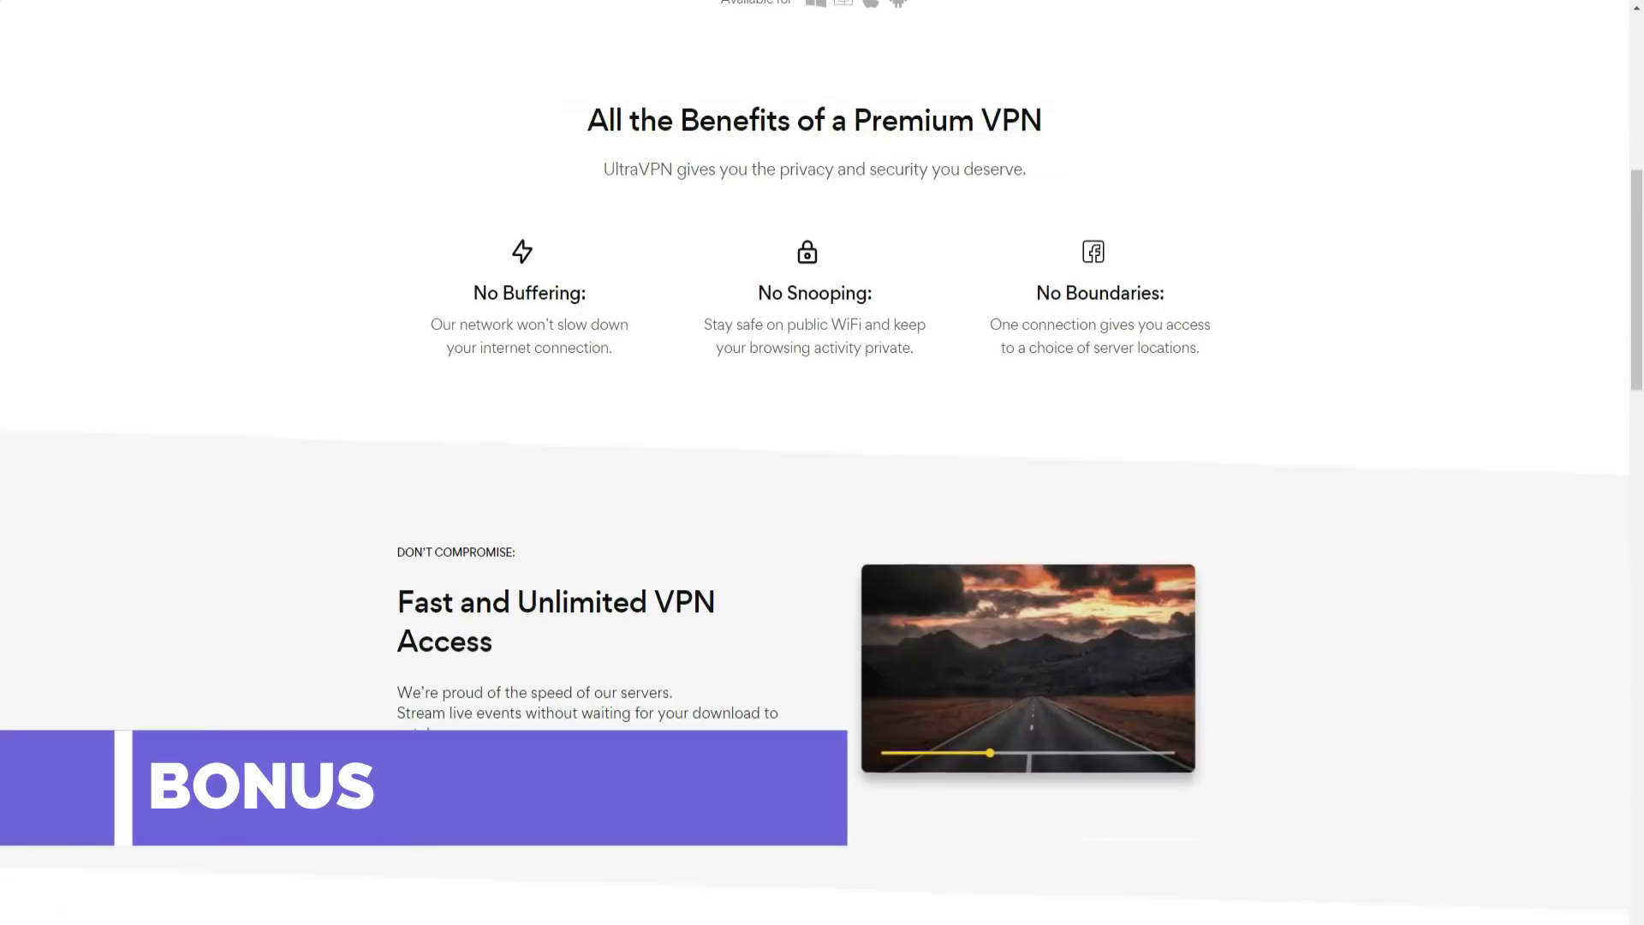
{"action": "scroll", "coordinate": [822, 463], "scroll_direction": "down", "scroll_amount": 2}
{"action": "scroll", "coordinate": [823, 463], "scroll_direction": "down", "scroll_amount": 1}
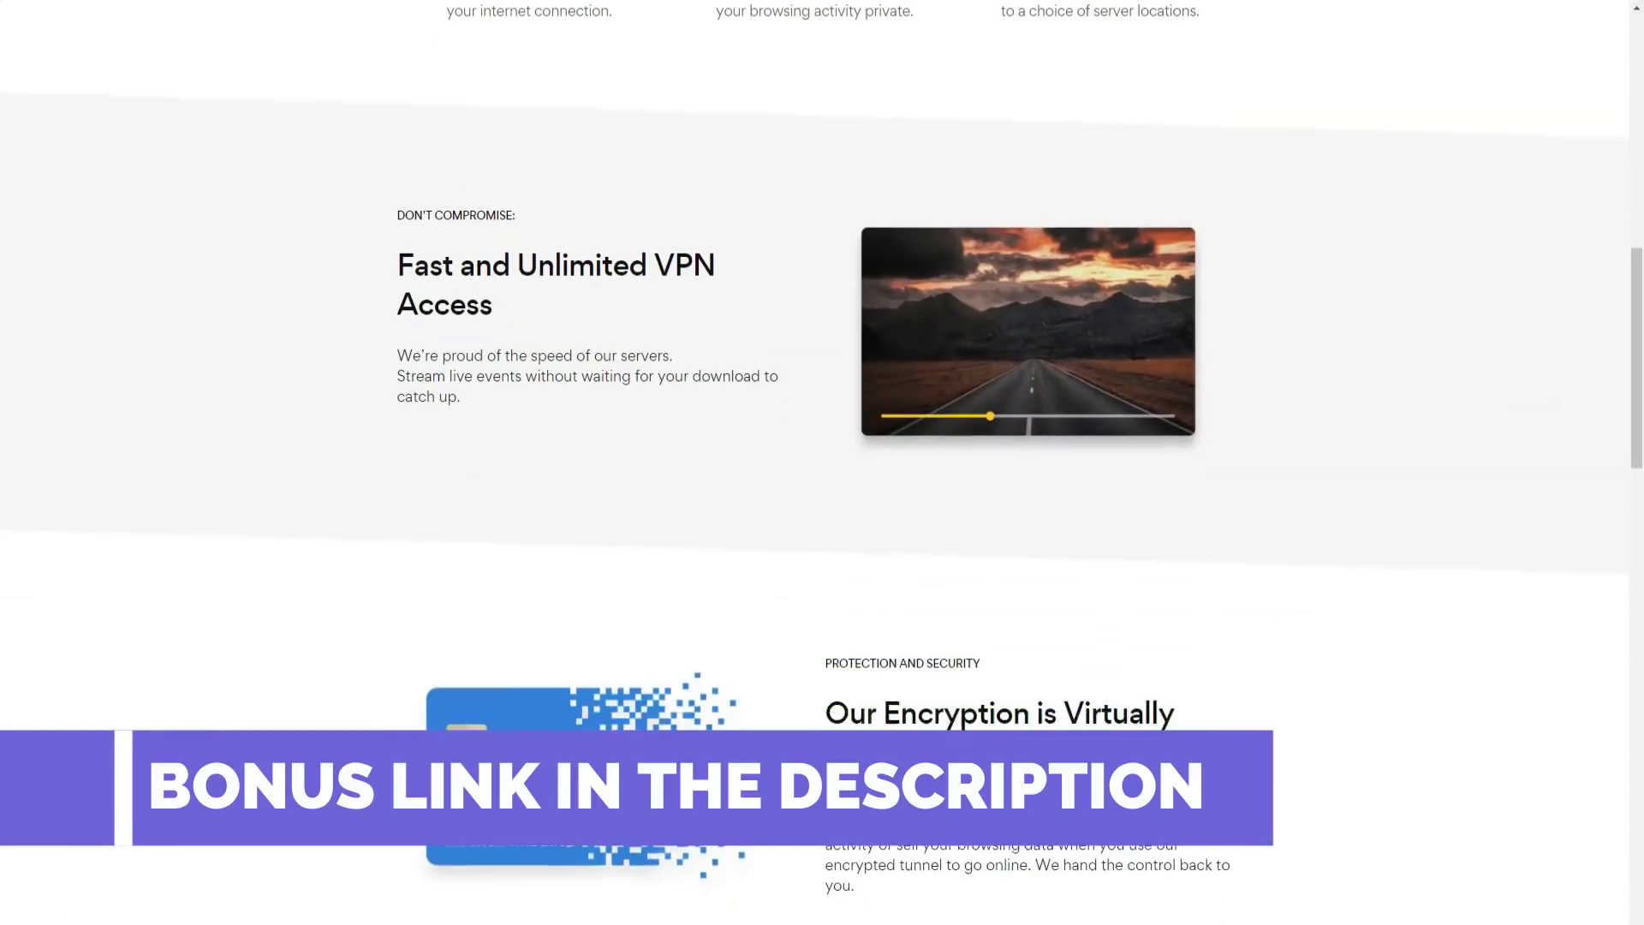
{"action": "scroll", "coordinate": [821, 462], "scroll_direction": "down", "scroll_amount": 1}
{"action": "scroll", "coordinate": [822, 462], "scroll_direction": "down", "scroll_amount": 1}
{"action": "scroll", "coordinate": [822, 462], "scroll_direction": "down", "scroll_amount": 1}
{"action": "scroll", "coordinate": [822, 463], "scroll_direction": "down", "scroll_amount": 1}
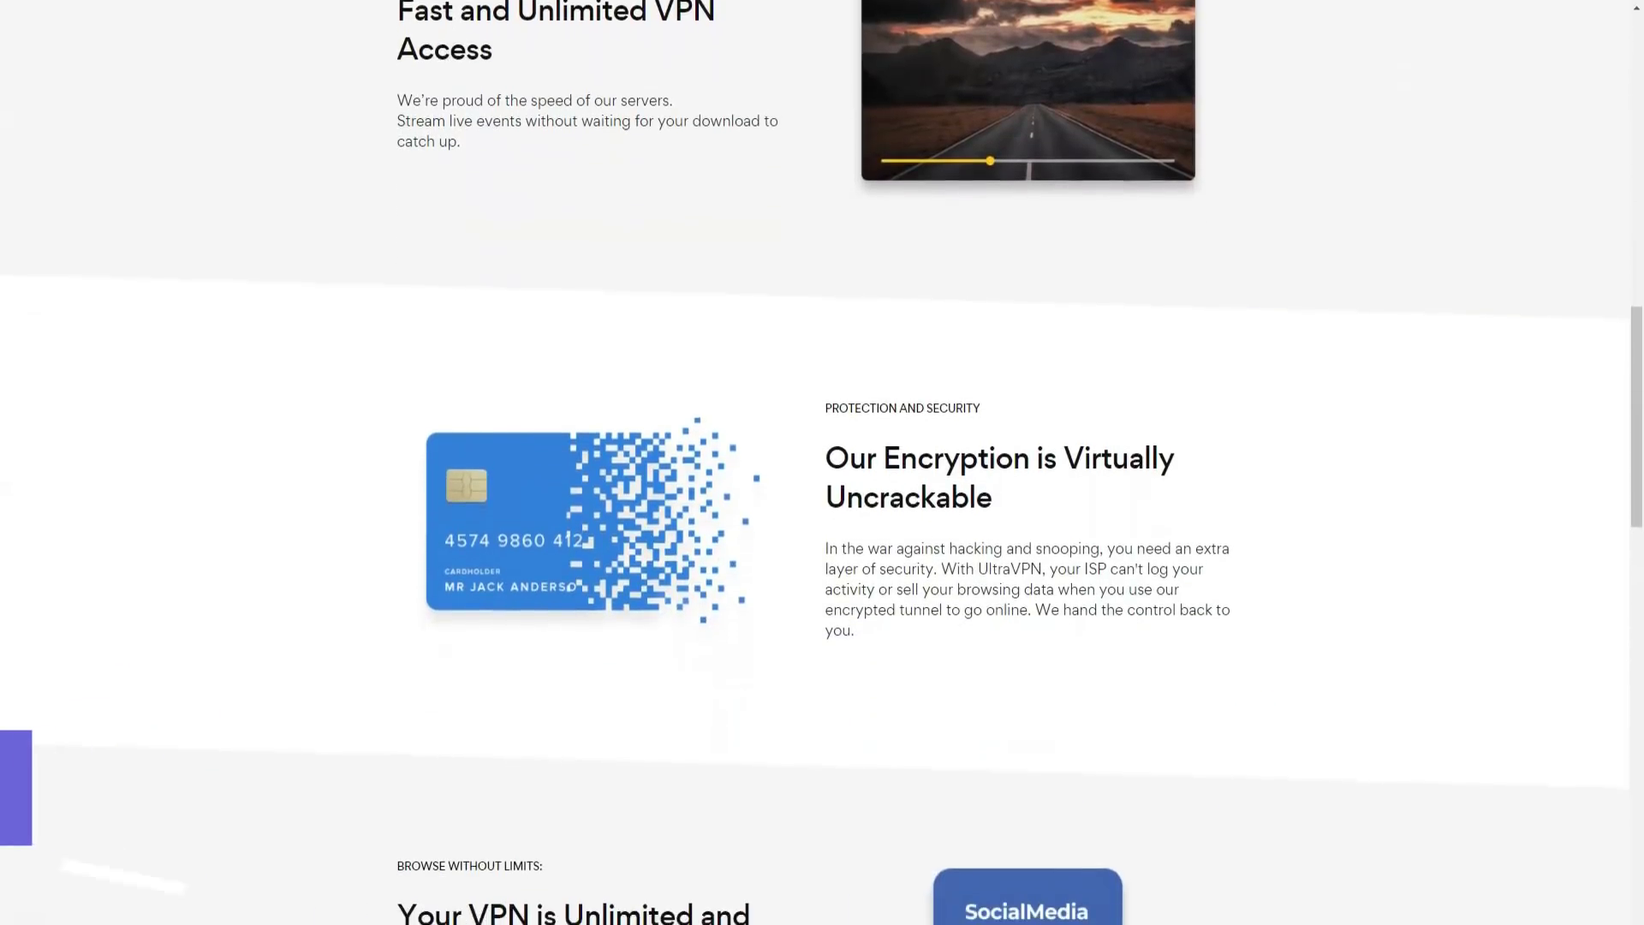
{"action": "scroll", "coordinate": [823, 463], "scroll_direction": "down", "scroll_amount": 1}
{"action": "scroll", "coordinate": [822, 463], "scroll_direction": "down", "scroll_amount": 1}
{"action": "scroll", "coordinate": [822, 463], "scroll_direction": "down", "scroll_amount": 1}
{"action": "scroll", "coordinate": [822, 462], "scroll_direction": "down", "scroll_amount": 1}
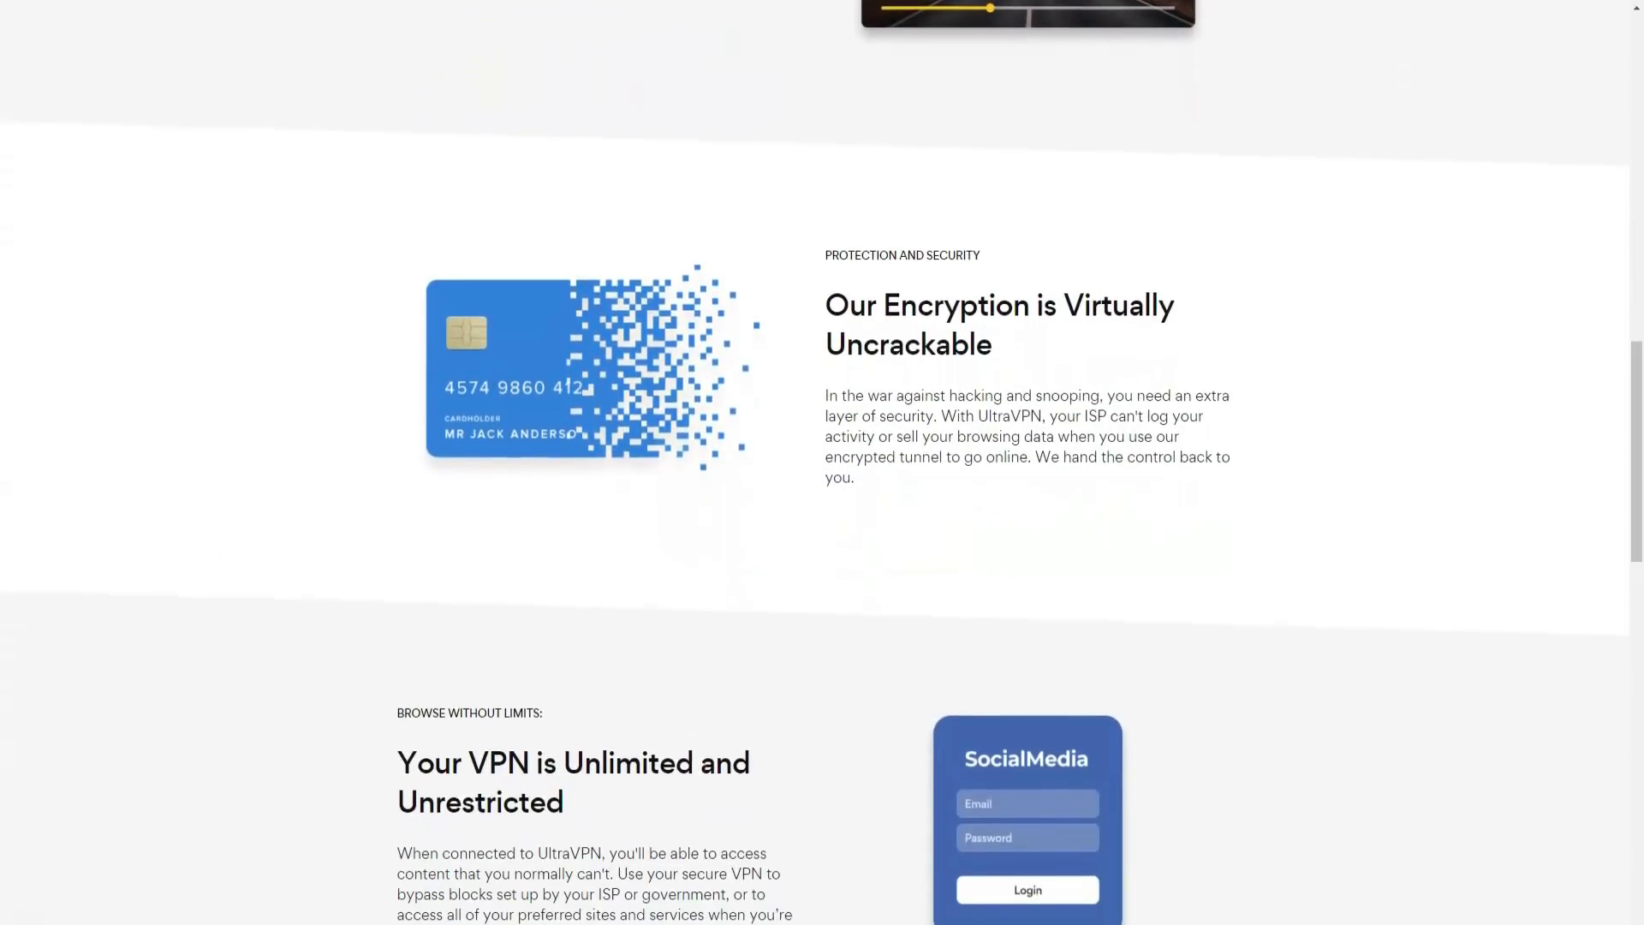
{"action": "scroll", "coordinate": [822, 463], "scroll_direction": "down", "scroll_amount": 1}
{"action": "scroll", "coordinate": [823, 463], "scroll_direction": "down", "scroll_amount": 1}
{"action": "scroll", "coordinate": [823, 462], "scroll_direction": "down", "scroll_amount": 1}
{"action": "scroll", "coordinate": [822, 463], "scroll_direction": "down", "scroll_amount": 1}
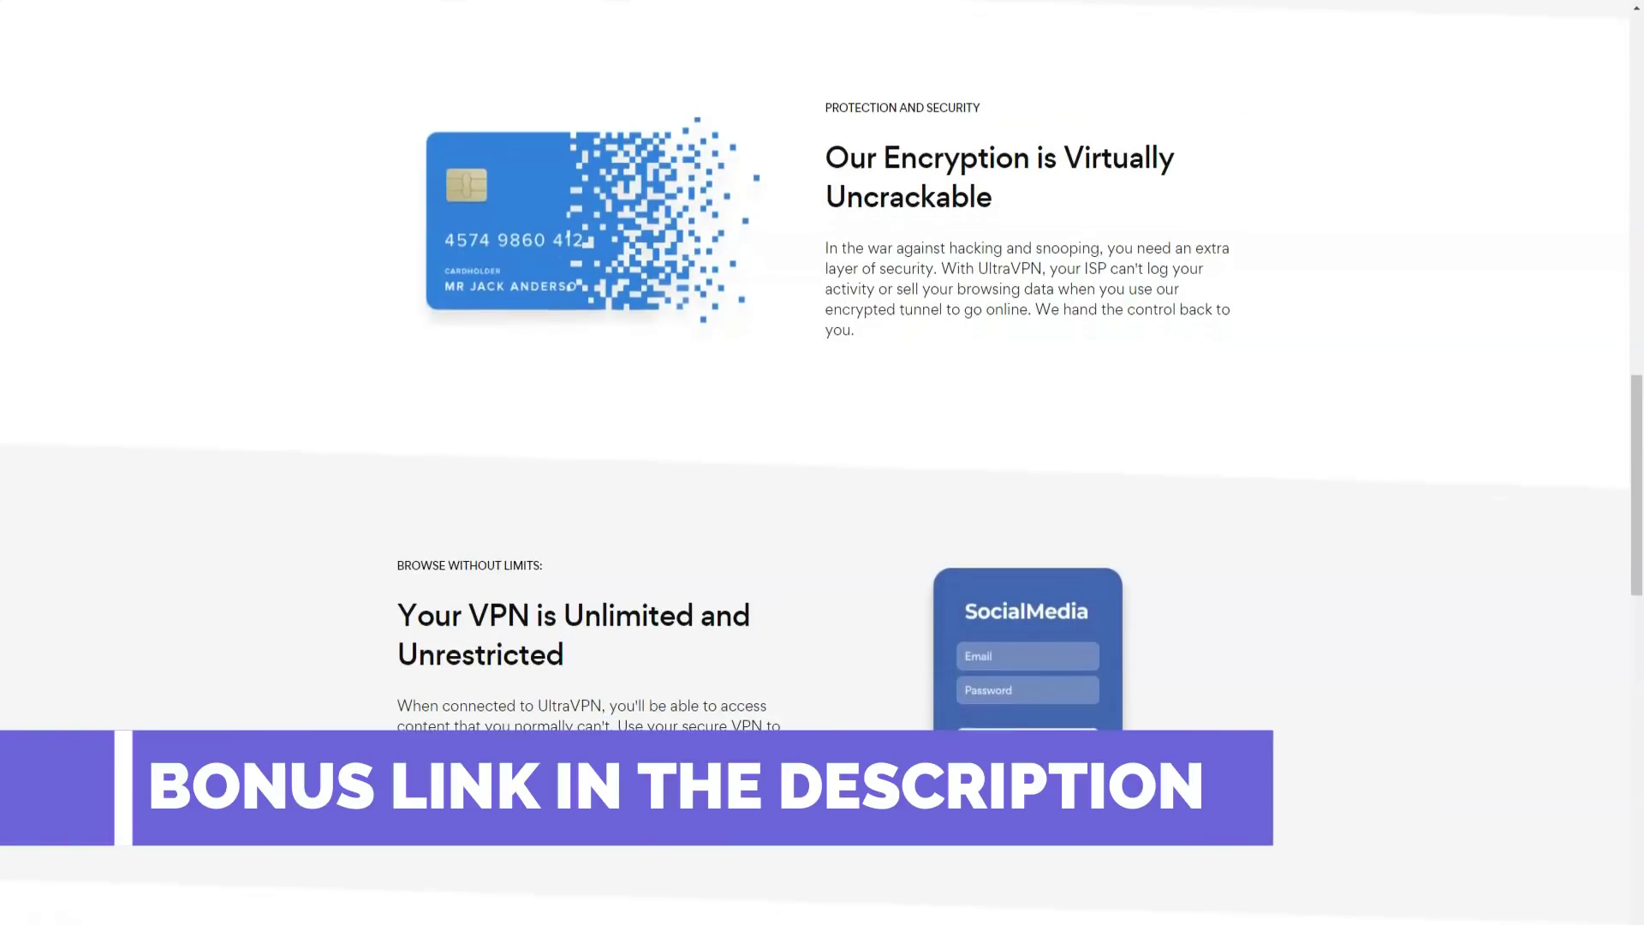
{"action": "scroll", "coordinate": [822, 462], "scroll_direction": "down", "scroll_amount": 3}
{"action": "scroll", "coordinate": [822, 495], "scroll_direction": "down", "scroll_amount": 3}
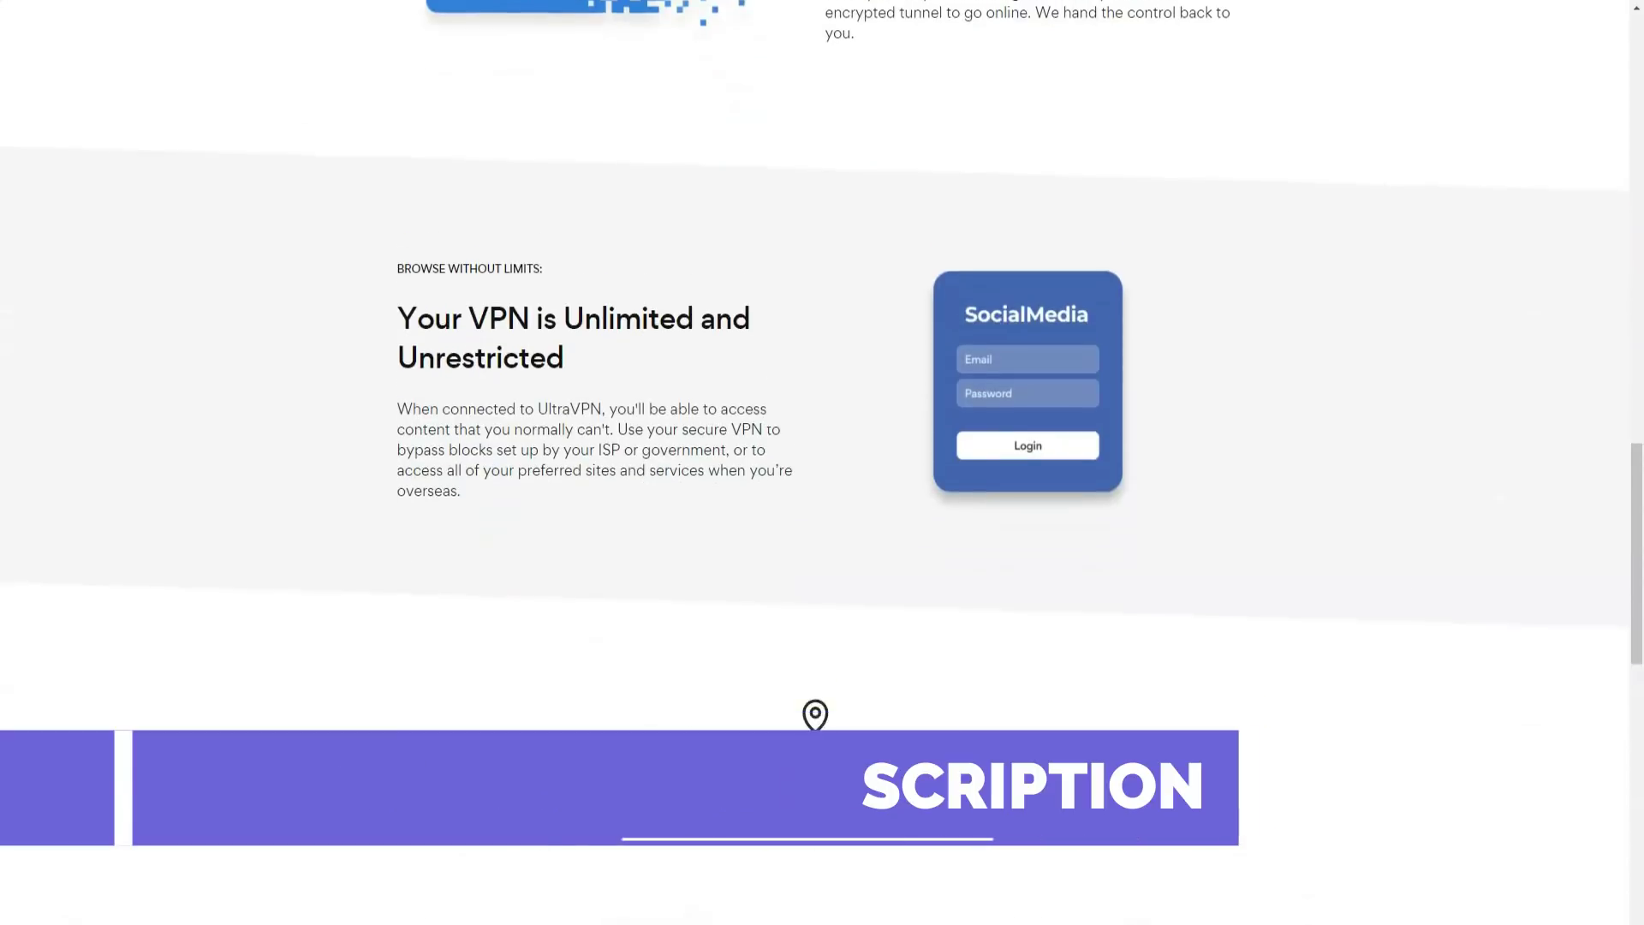
{"action": "scroll", "coordinate": [822, 495], "scroll_direction": "down", "scroll_amount": 2}
{"action": "scroll", "coordinate": [822, 494], "scroll_direction": "down", "scroll_amount": 1}
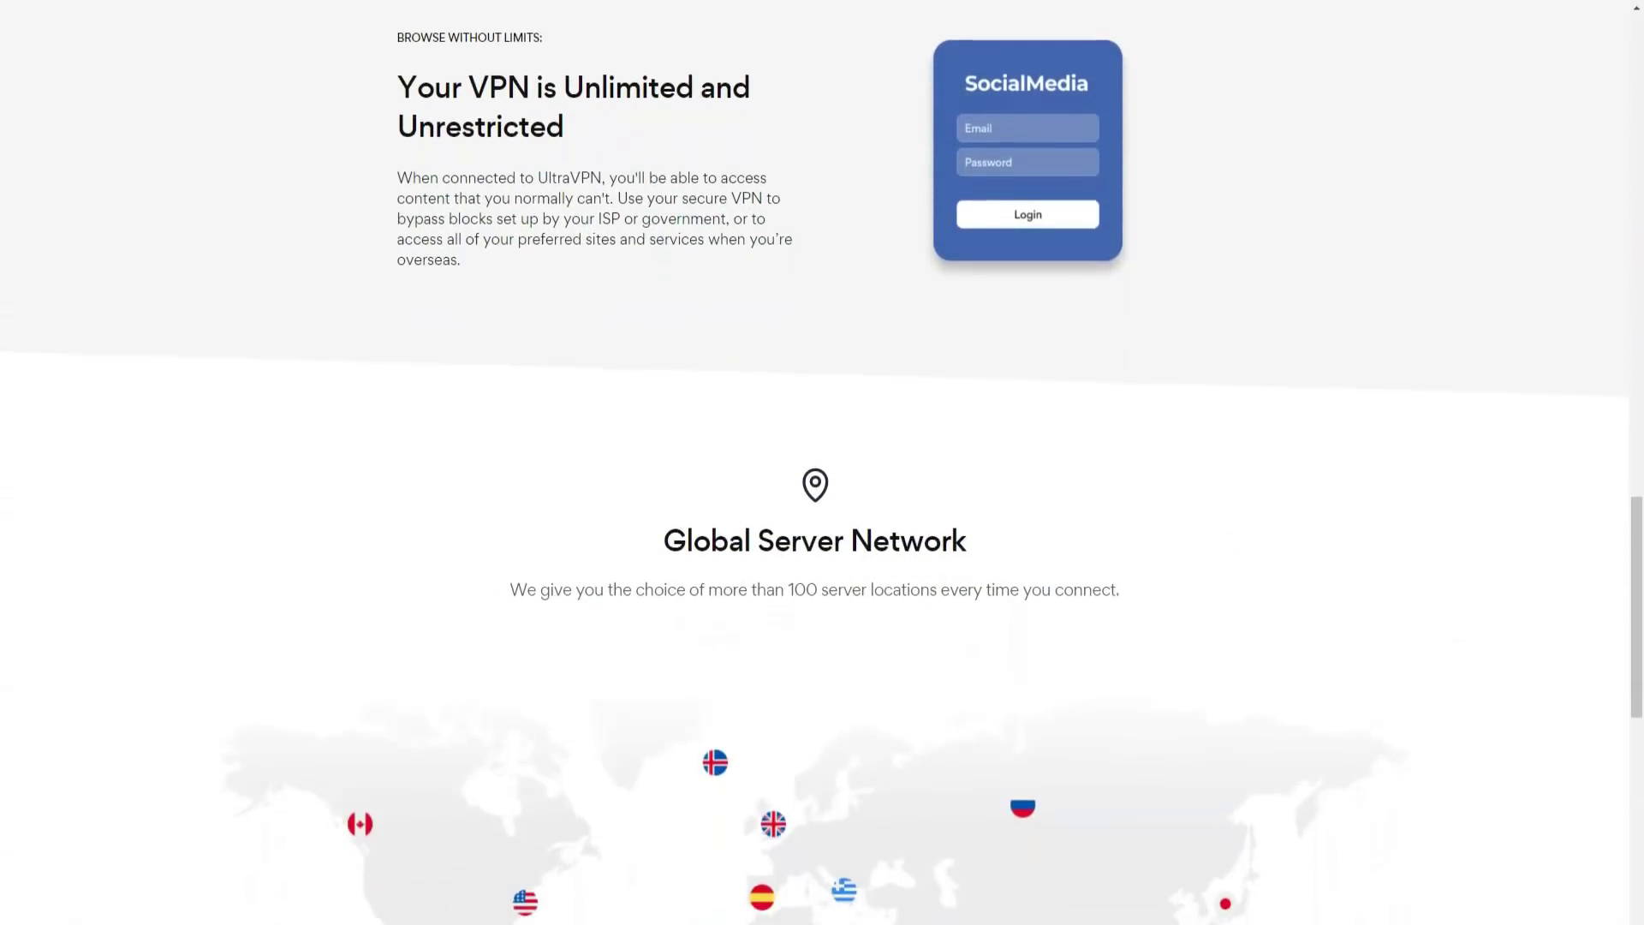
{"action": "scroll", "coordinate": [822, 494], "scroll_direction": "down", "scroll_amount": 1}
{"action": "scroll", "coordinate": [822, 494], "scroll_direction": "down", "scroll_amount": 1}
{"action": "scroll", "coordinate": [821, 495], "scroll_direction": "down", "scroll_amount": 1}
{"action": "scroll", "coordinate": [822, 495], "scroll_direction": "down", "scroll_amount": 1}
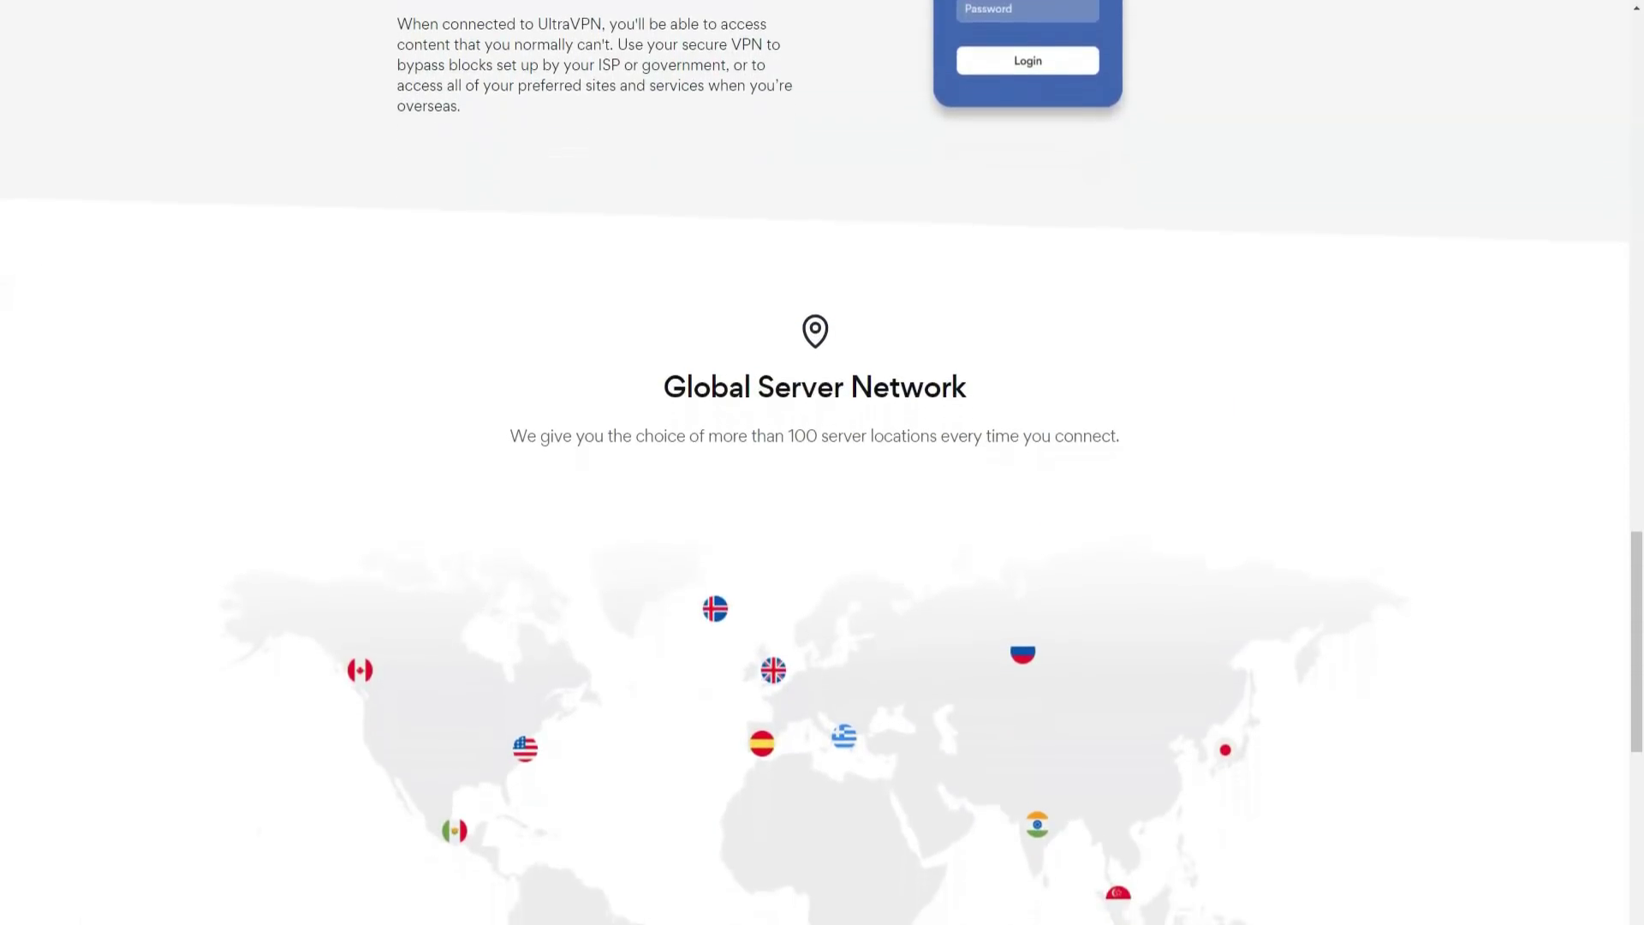
{"action": "scroll", "coordinate": [823, 494], "scroll_direction": "down", "scroll_amount": 1}
{"action": "scroll", "coordinate": [823, 494], "scroll_direction": "down", "scroll_amount": 1}
{"action": "scroll", "coordinate": [822, 494], "scroll_direction": "down", "scroll_amount": 1}
{"action": "scroll", "coordinate": [822, 494], "scroll_direction": "down", "scroll_amount": 1}
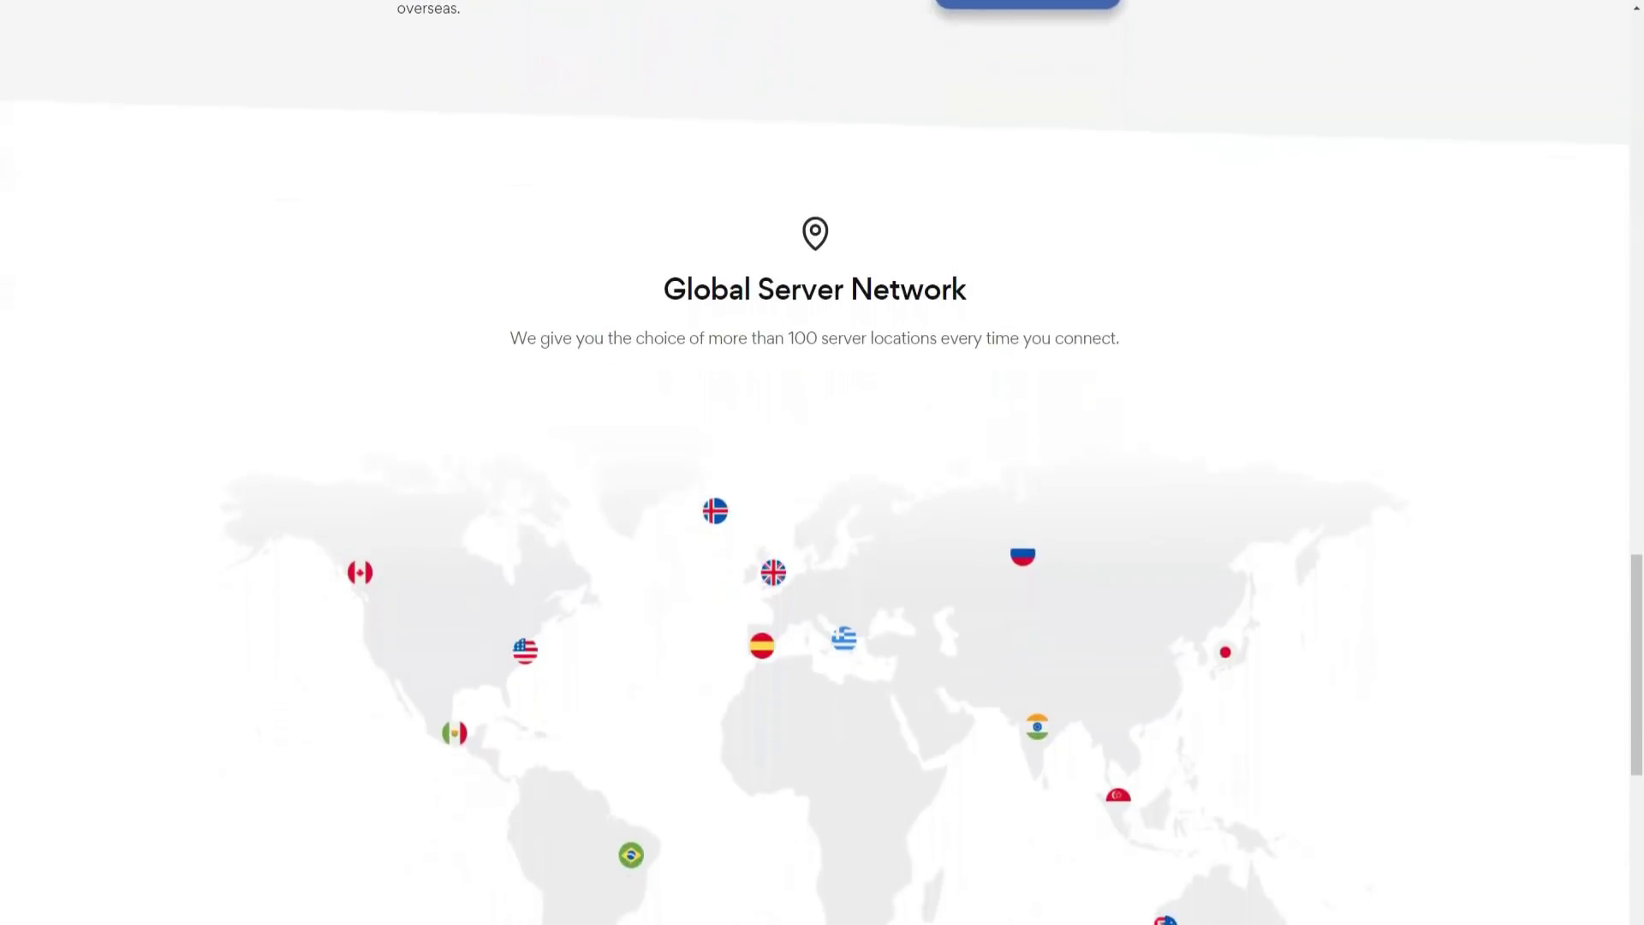
{"action": "scroll", "coordinate": [822, 494], "scroll_direction": "down", "scroll_amount": 1}
{"action": "scroll", "coordinate": [822, 494], "scroll_direction": "down", "scroll_amount": 1}
{"action": "scroll", "coordinate": [822, 495], "scroll_direction": "down", "scroll_amount": 1}
{"action": "scroll", "coordinate": [821, 494], "scroll_direction": "down", "scroll_amount": 1}
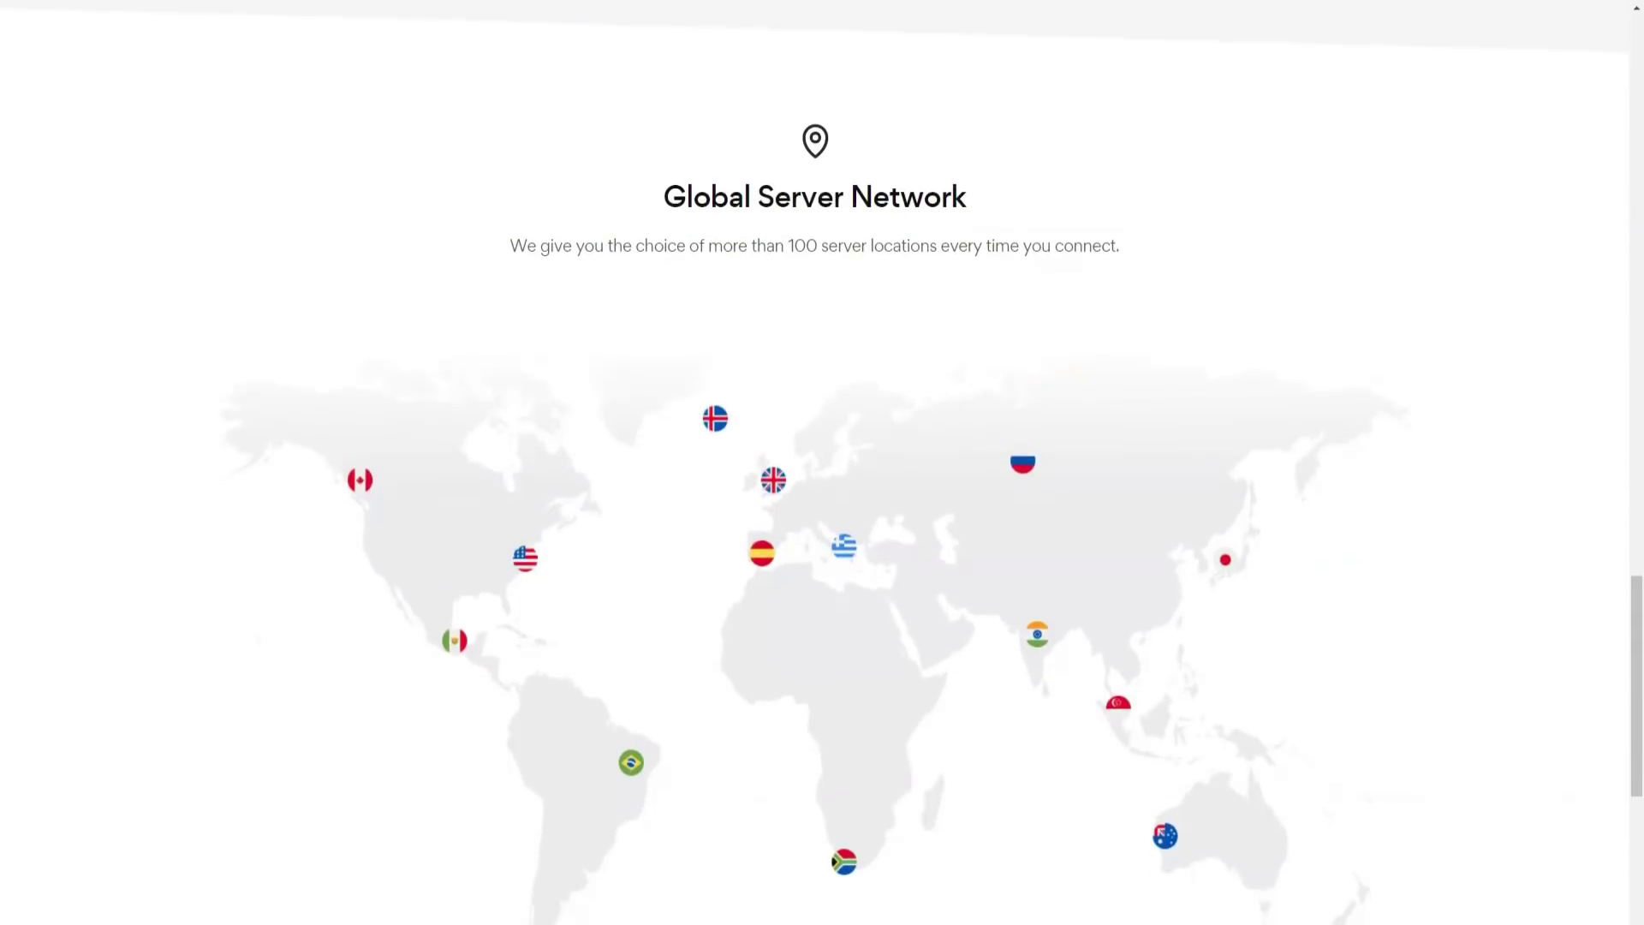
{"action": "scroll", "coordinate": [822, 495], "scroll_direction": "down", "scroll_amount": 1}
{"action": "scroll", "coordinate": [822, 494], "scroll_direction": "down", "scroll_amount": 1}
{"action": "scroll", "coordinate": [822, 495], "scroll_direction": "down", "scroll_amount": 1}
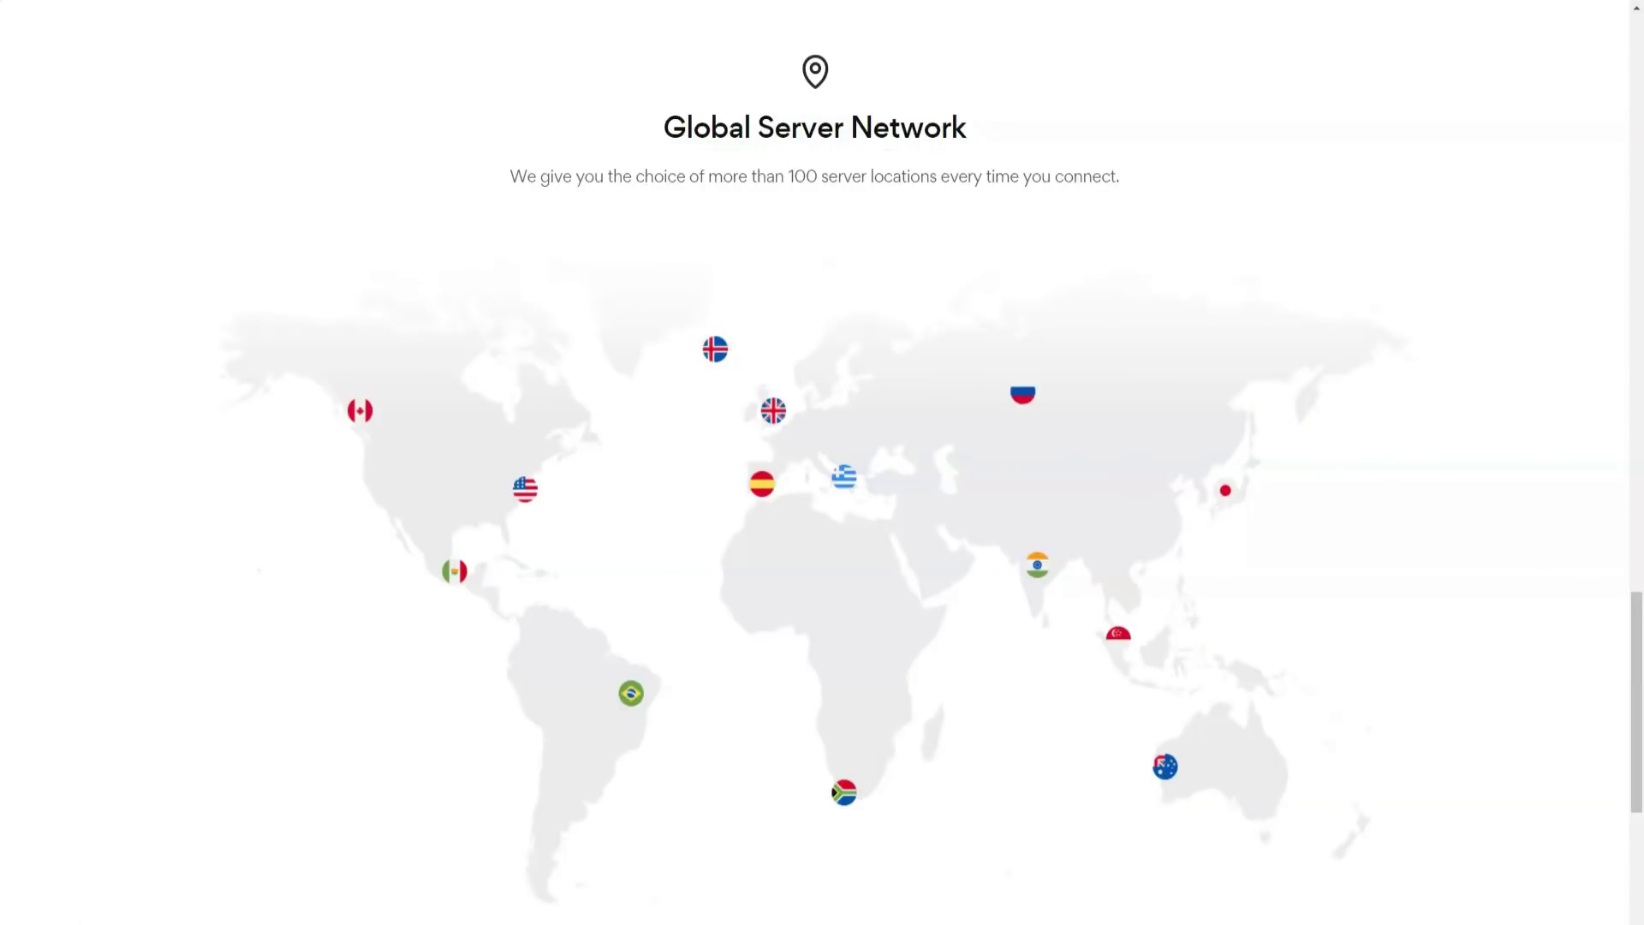
{"action": "scroll", "coordinate": [822, 514], "scroll_direction": "down", "scroll_amount": 1}
{"action": "scroll", "coordinate": [822, 515], "scroll_direction": "down", "scroll_amount": 1}
{"action": "scroll", "coordinate": [822, 514], "scroll_direction": "down", "scroll_amount": 1}
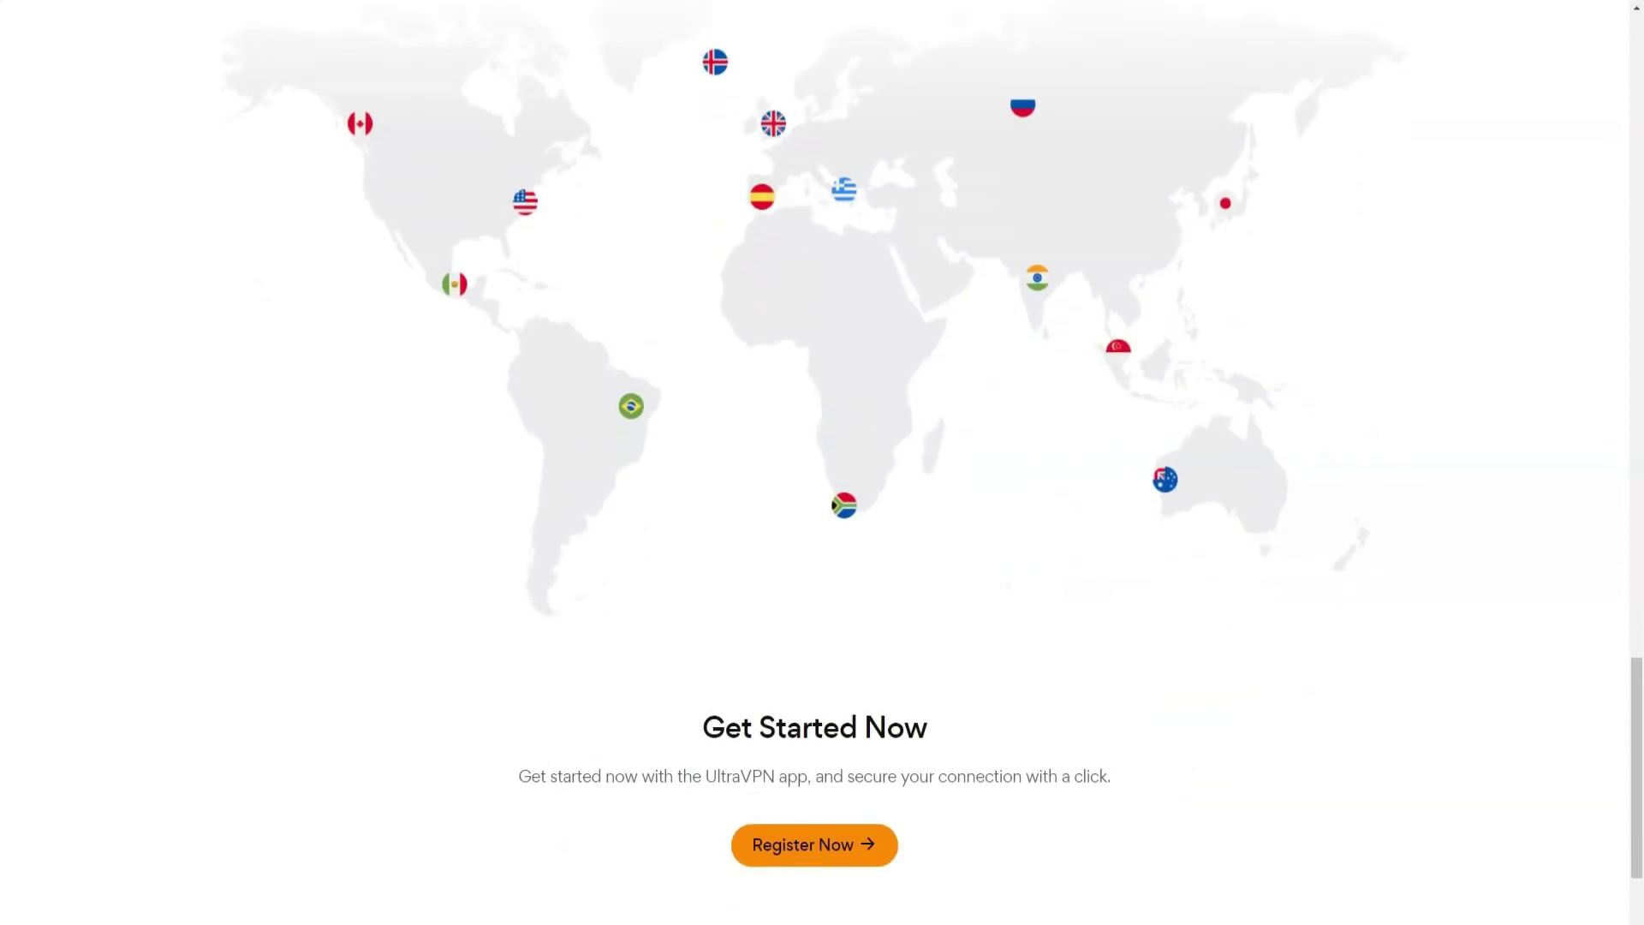
{"action": "scroll", "coordinate": [823, 515], "scroll_direction": "down", "scroll_amount": 1}
{"action": "scroll", "coordinate": [822, 514], "scroll_direction": "down", "scroll_amount": 1}
{"action": "scroll", "coordinate": [823, 515], "scroll_direction": "down", "scroll_amount": 1}
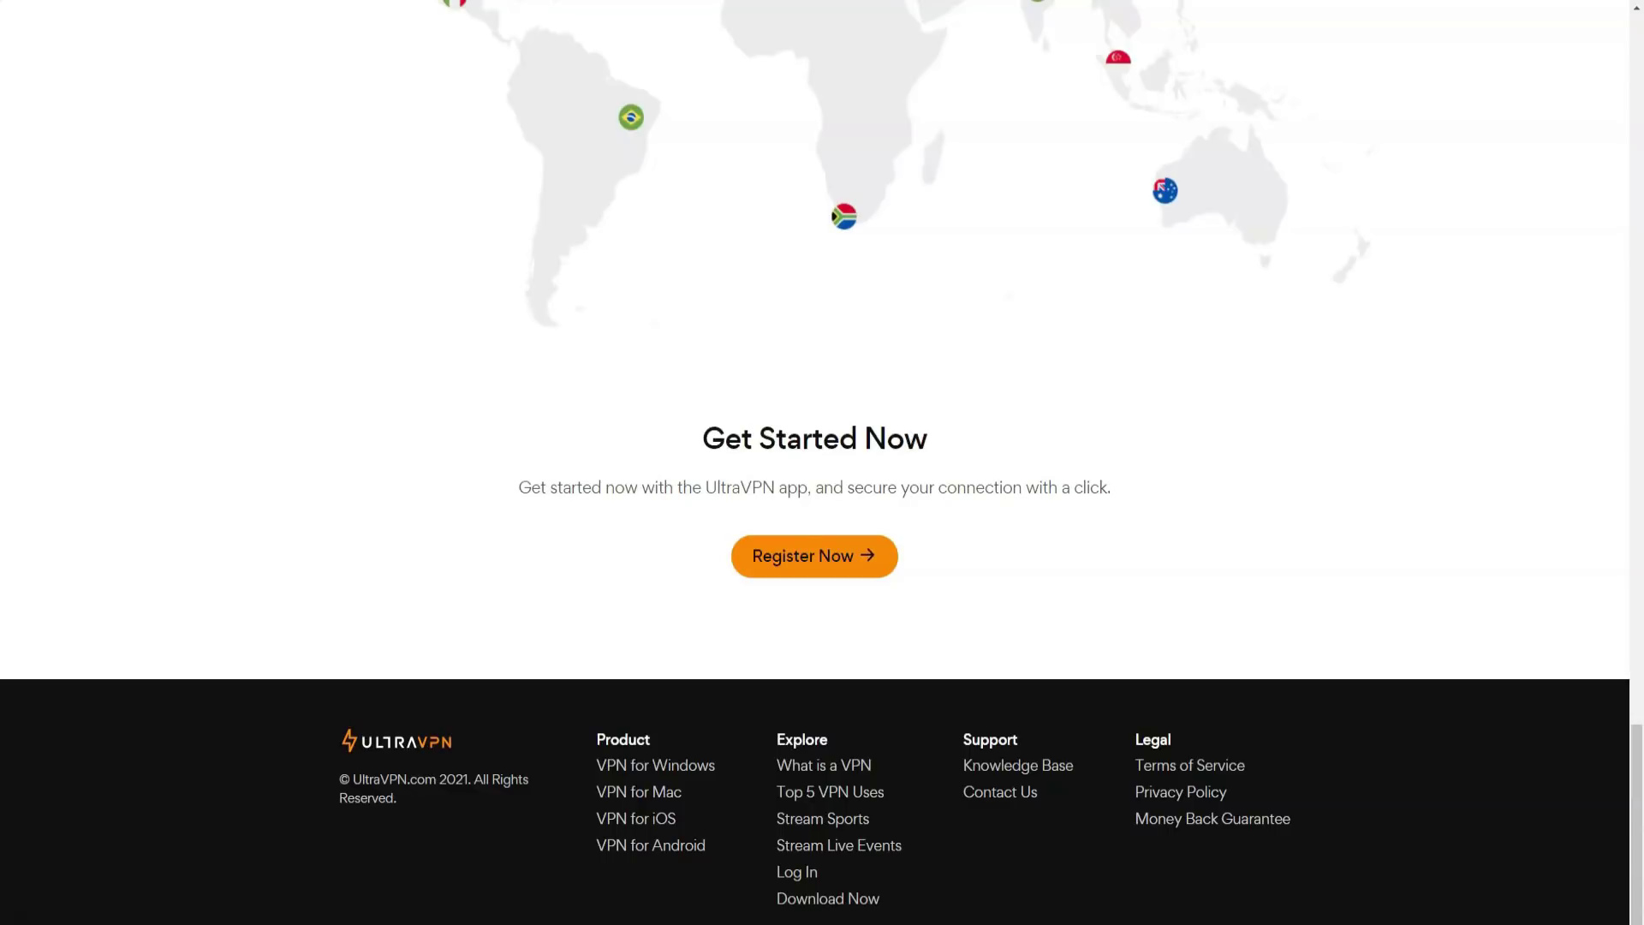
Go back to the top of the homepage and open the 'Speed and Privacy Without Limits' Features page.
{"action": "key", "text": "Home"}
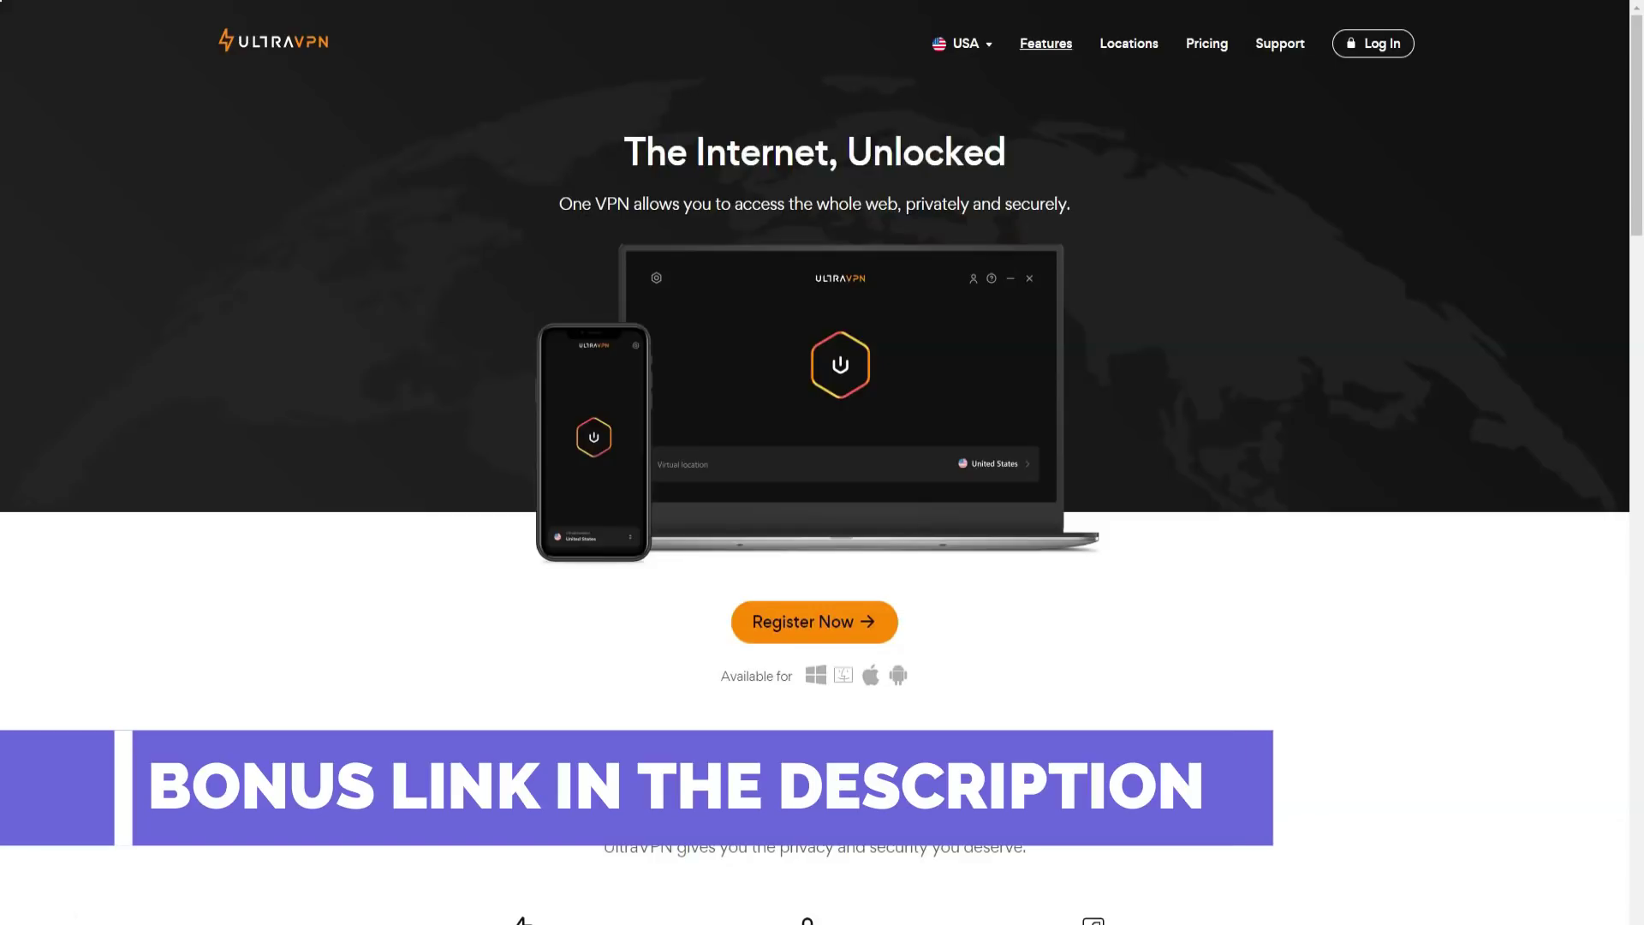
{"action": "left_click", "coordinate": [1046, 43]}
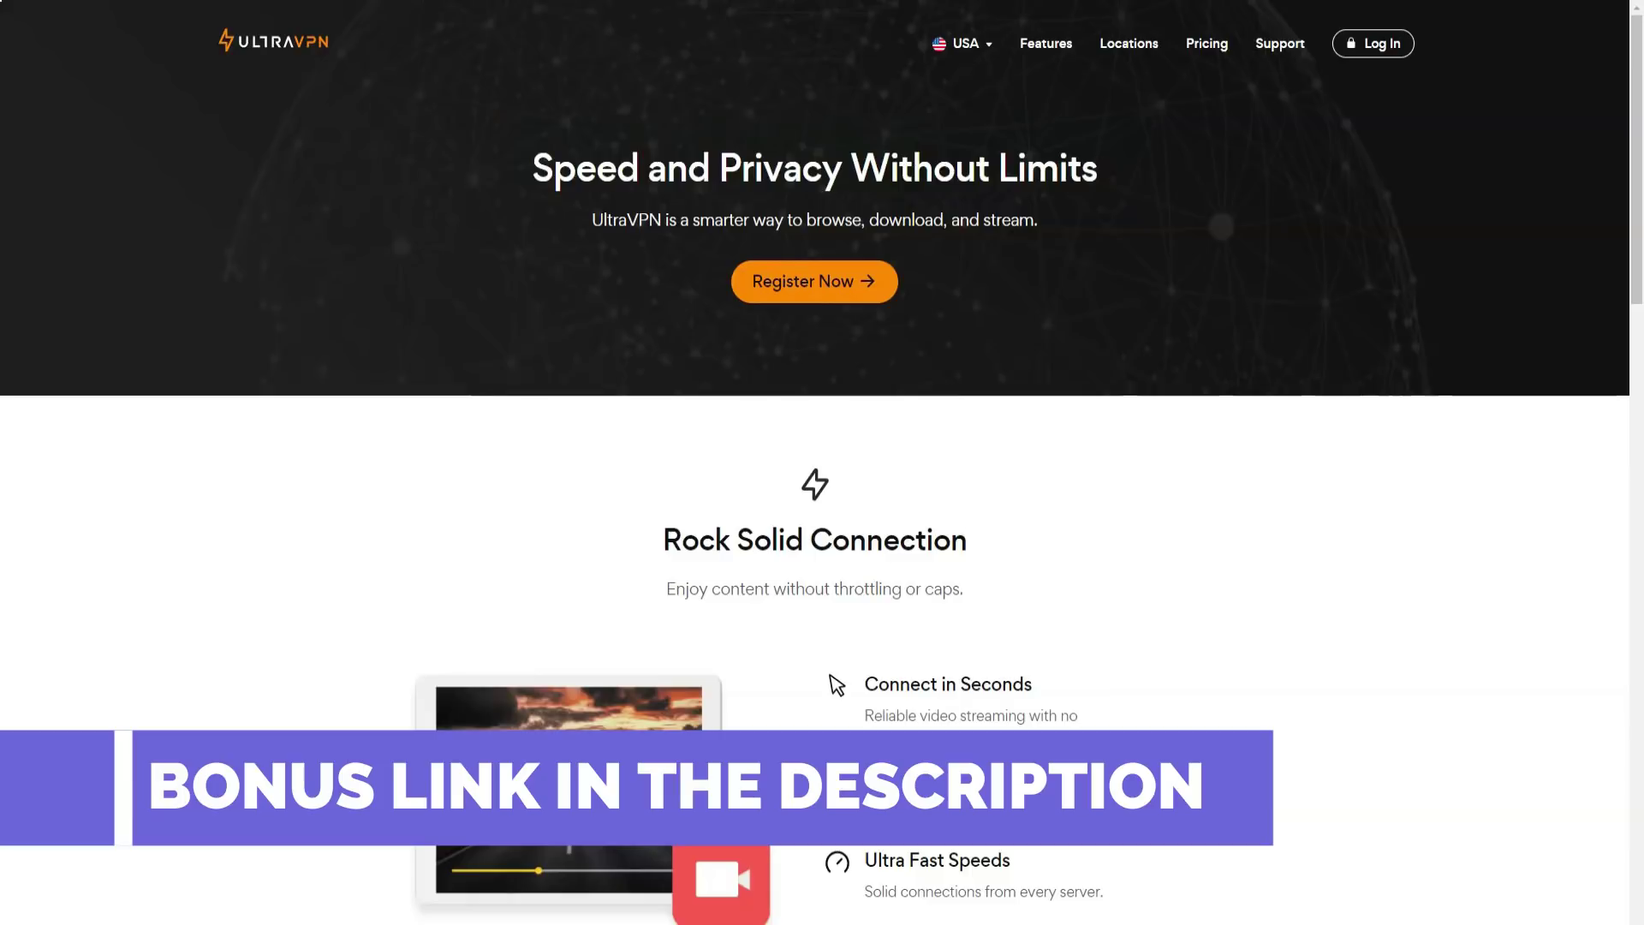
{"action": "scroll", "coordinate": [816, 514], "scroll_direction": "down", "scroll_amount": 2}
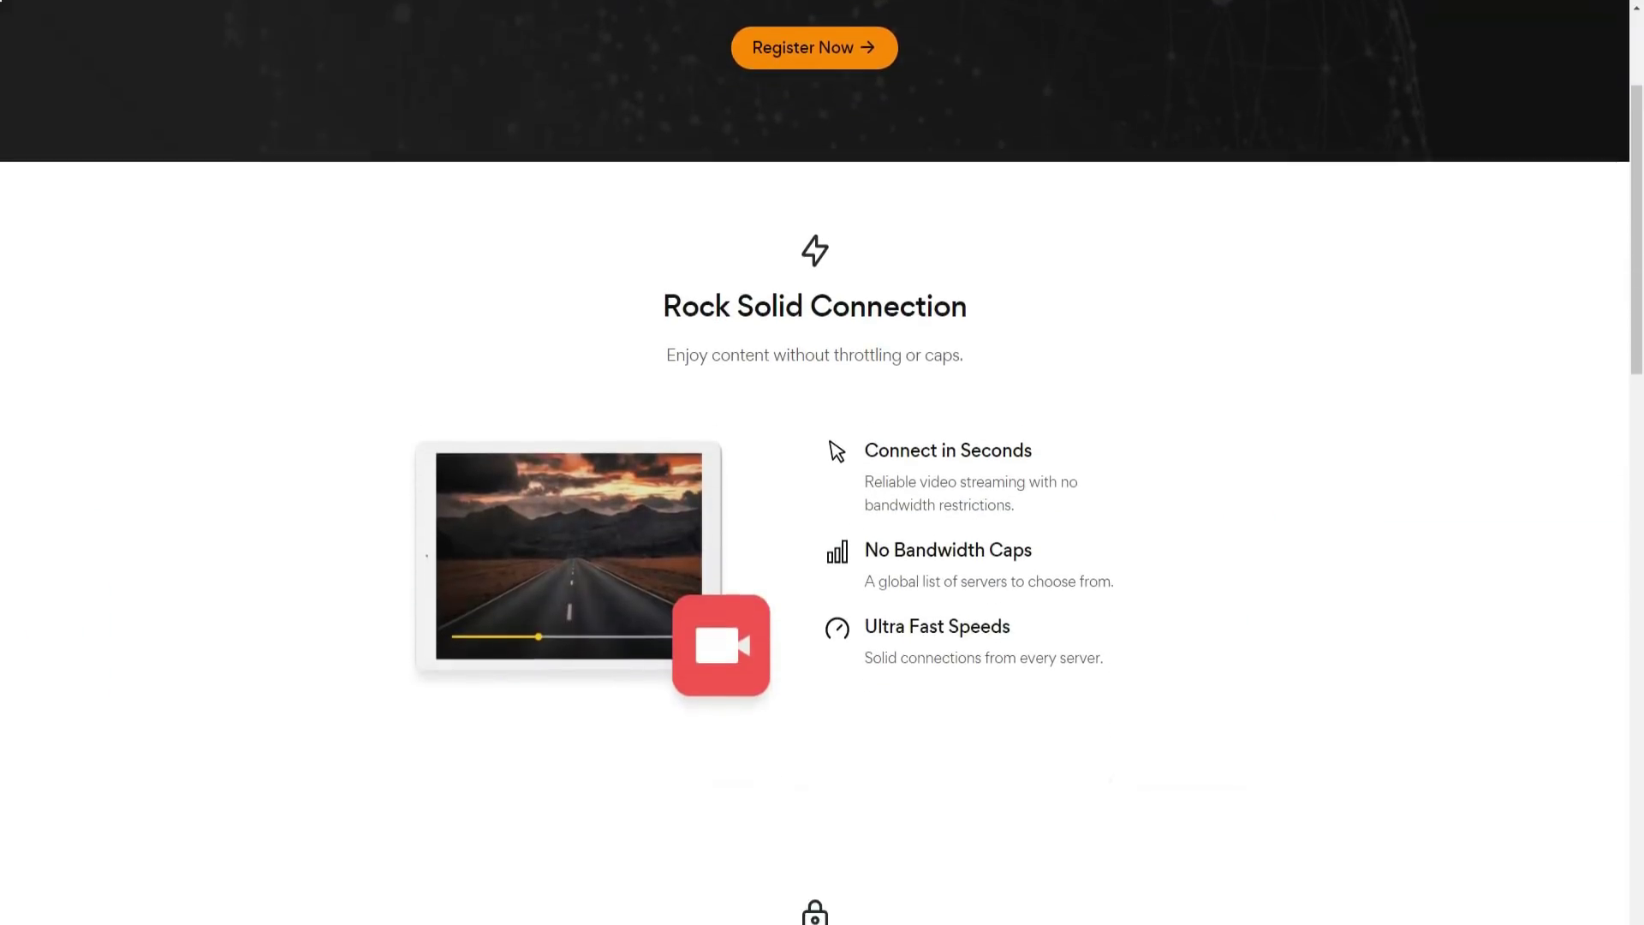
{"action": "scroll", "coordinate": [816, 513], "scroll_direction": "down", "scroll_amount": 1}
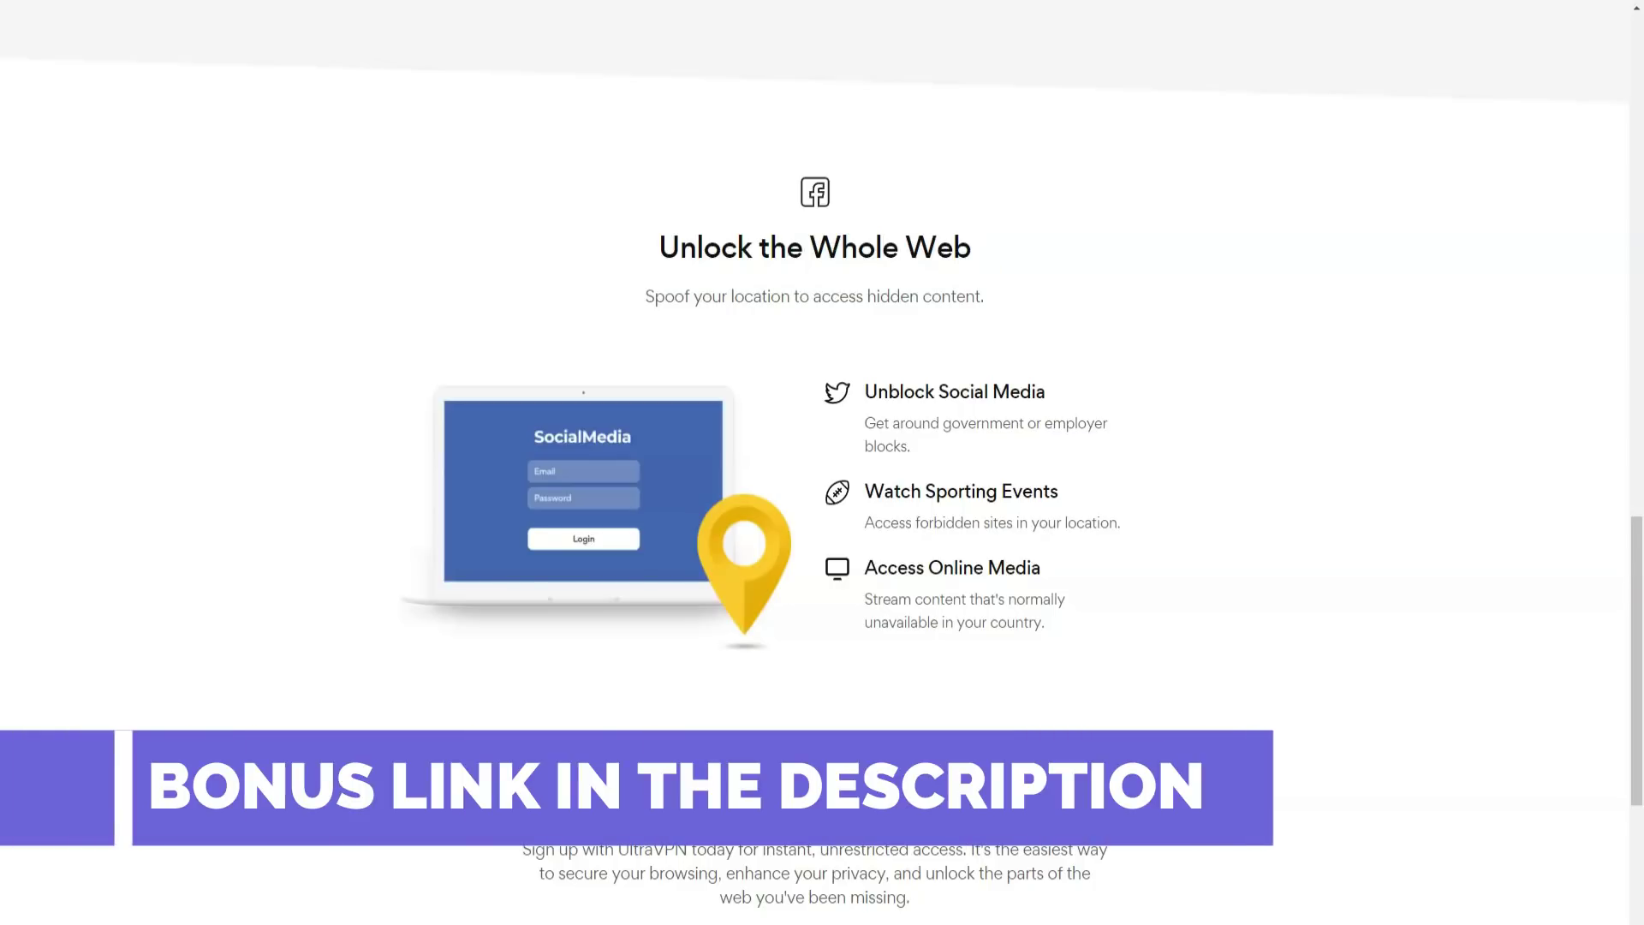
{"action": "scroll", "coordinate": [814, 475], "scroll_direction": "down", "scroll_amount": 3}
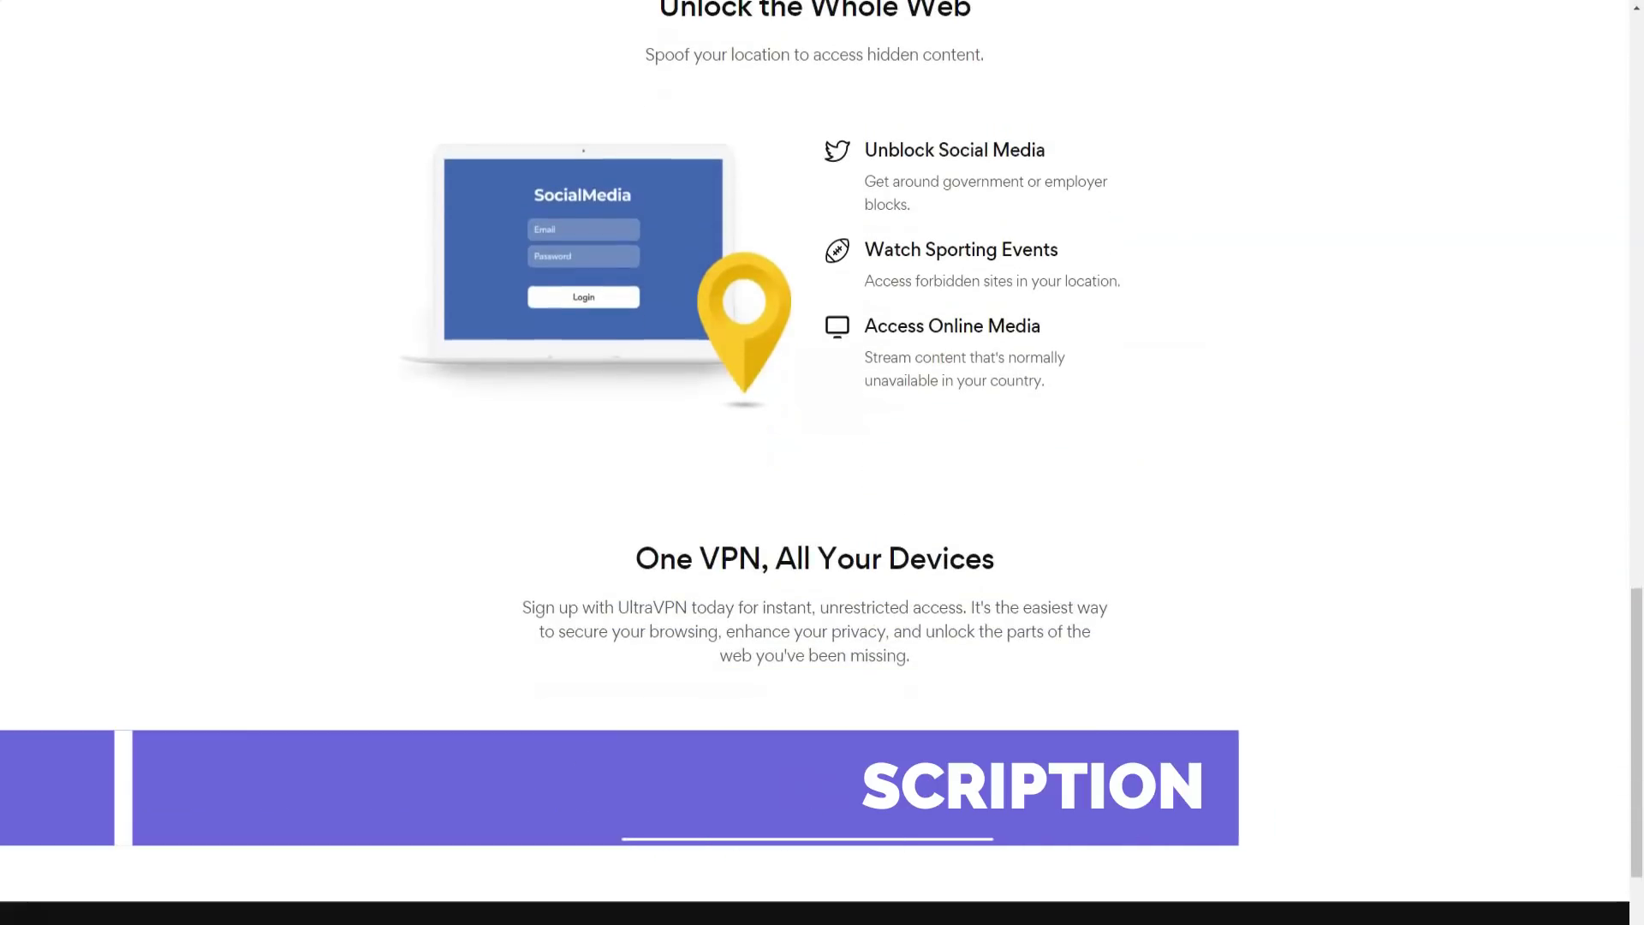
{"action": "scroll", "coordinate": [822, 463], "scroll_direction": "down", "scroll_amount": 2}
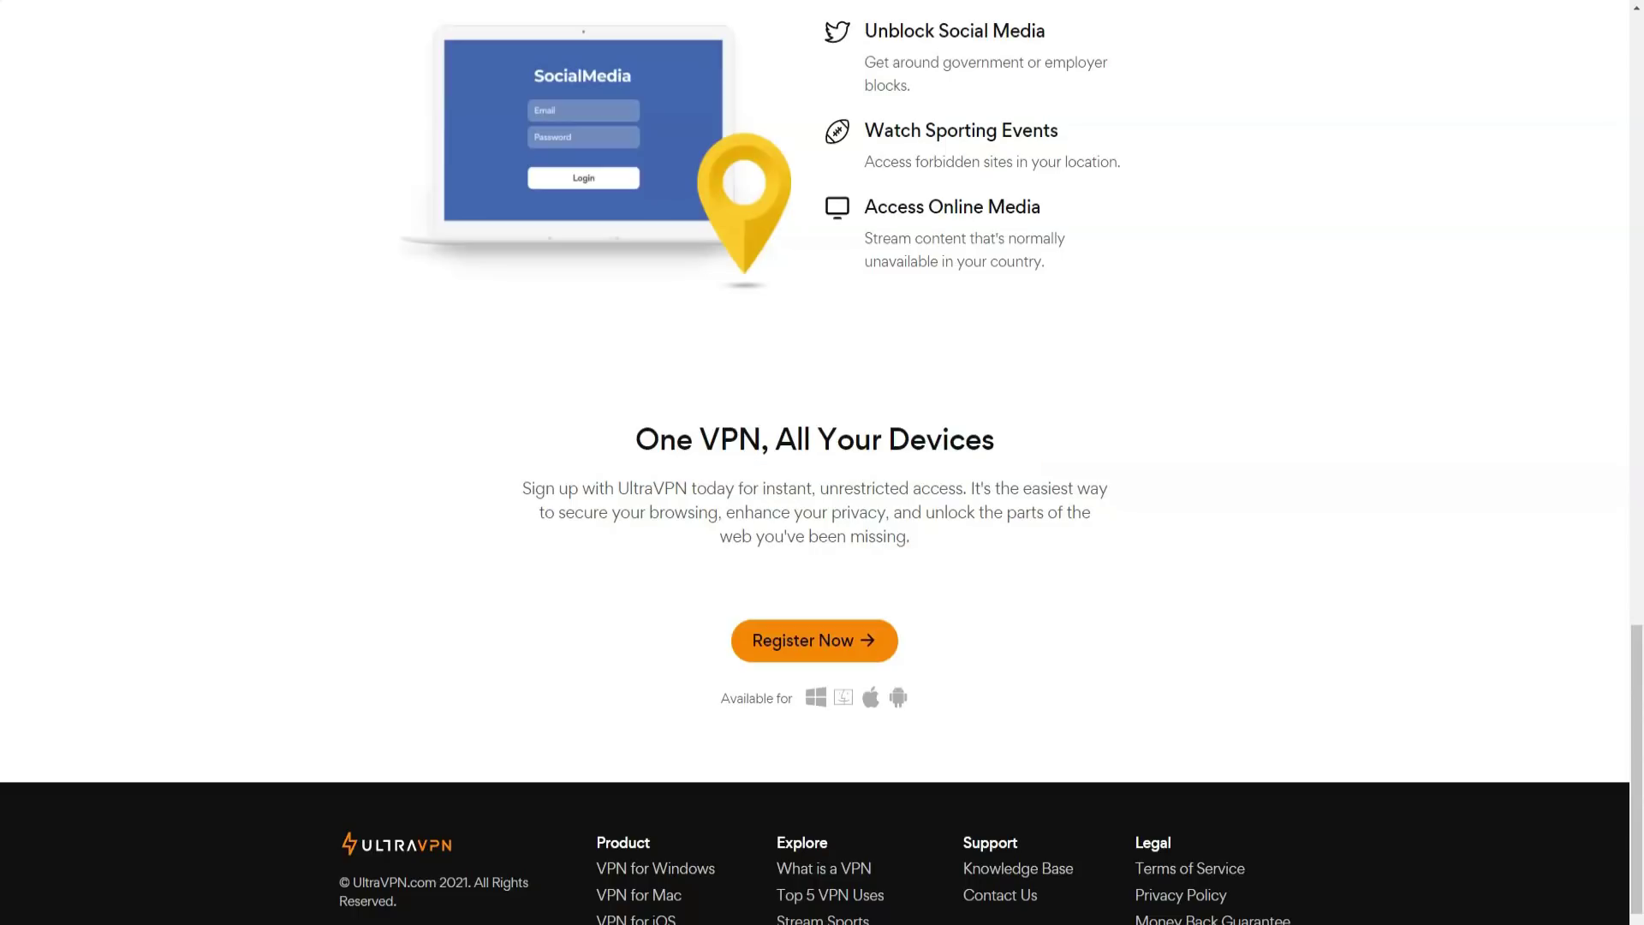
{"action": "scroll", "coordinate": [836, 685], "scroll_direction": "up", "scroll_amount": 2}
{"action": "scroll", "coordinate": [836, 685], "scroll_direction": "up", "scroll_amount": 5}
{"action": "scroll", "coordinate": [836, 685], "scroll_direction": "up", "scroll_amount": 10}
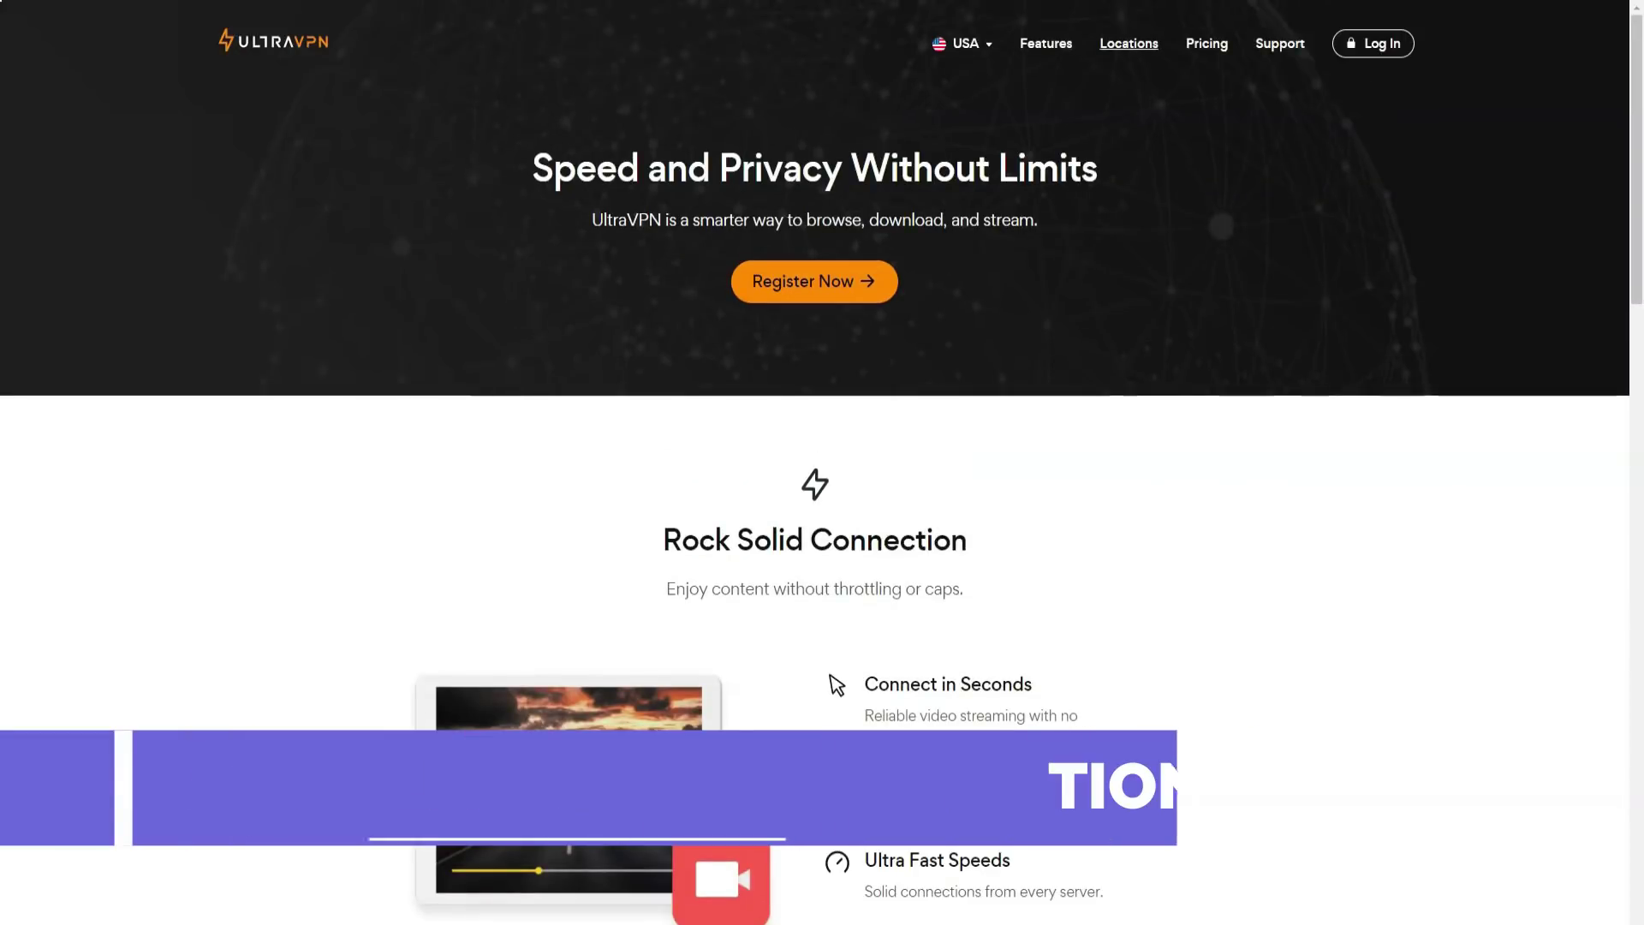
Open the Locations page headed '100+ Superfast Servers' from the top navigation.
{"action": "left_click", "coordinate": [1128, 44]}
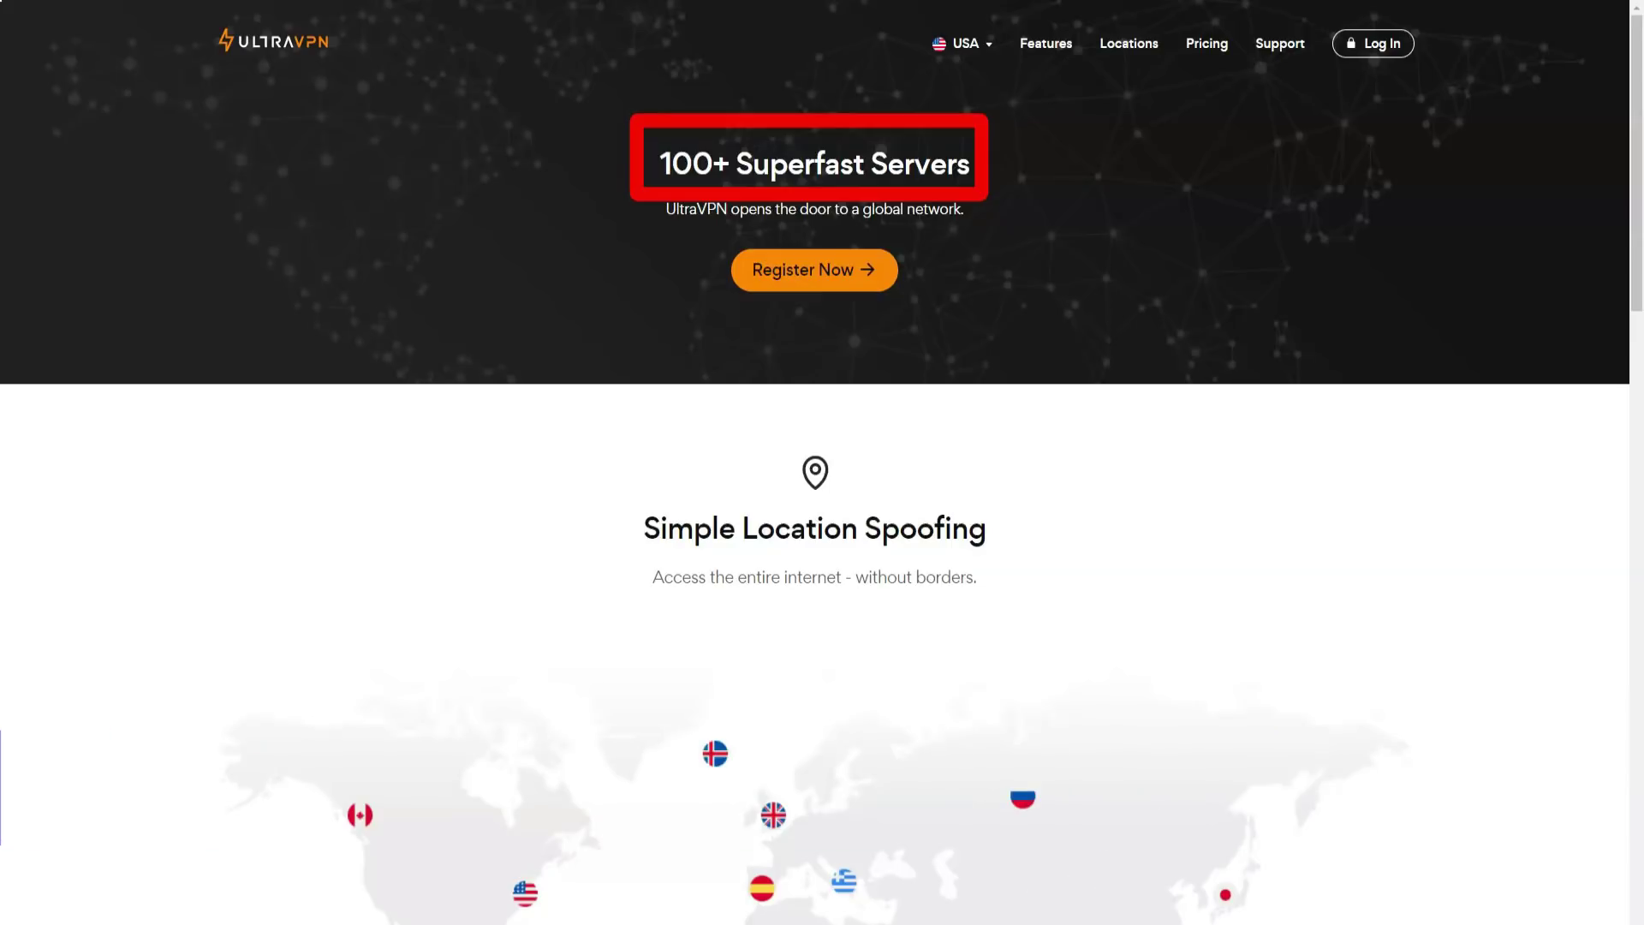
{"action": "scroll", "coordinate": [823, 514], "scroll_direction": "down", "scroll_amount": 1}
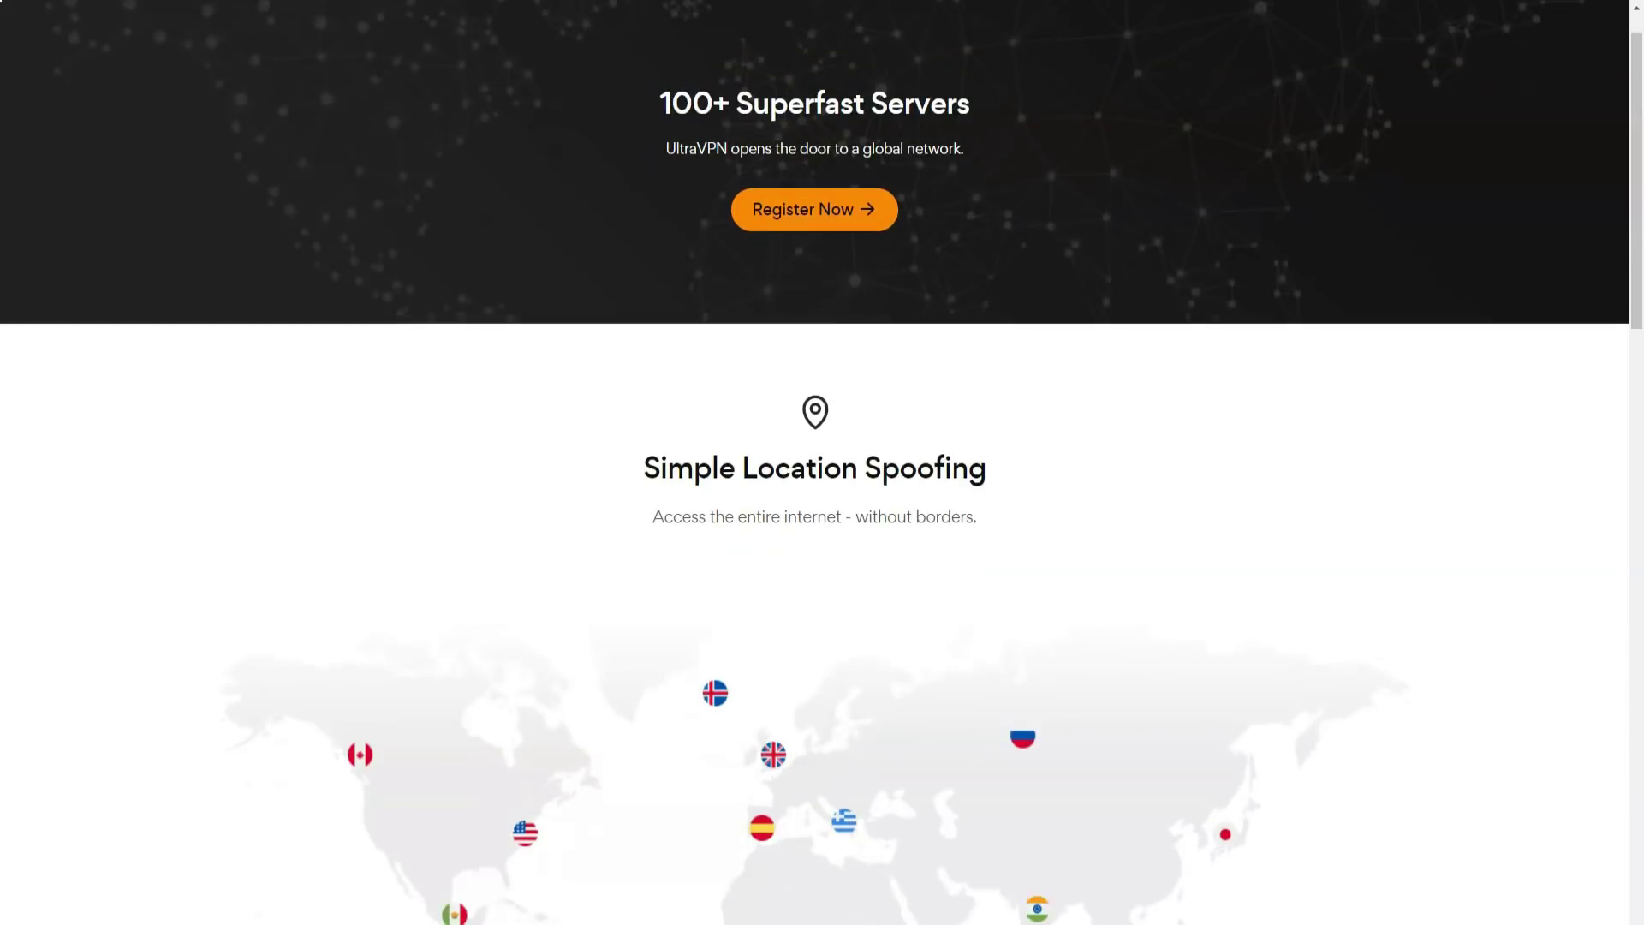
{"action": "scroll", "coordinate": [822, 514], "scroll_direction": "down", "scroll_amount": 1}
{"action": "scroll", "coordinate": [822, 514], "scroll_direction": "down", "scroll_amount": 1}
{"action": "scroll", "coordinate": [822, 514], "scroll_direction": "down", "scroll_amount": 1}
{"action": "scroll", "coordinate": [823, 515], "scroll_direction": "down", "scroll_amount": 2}
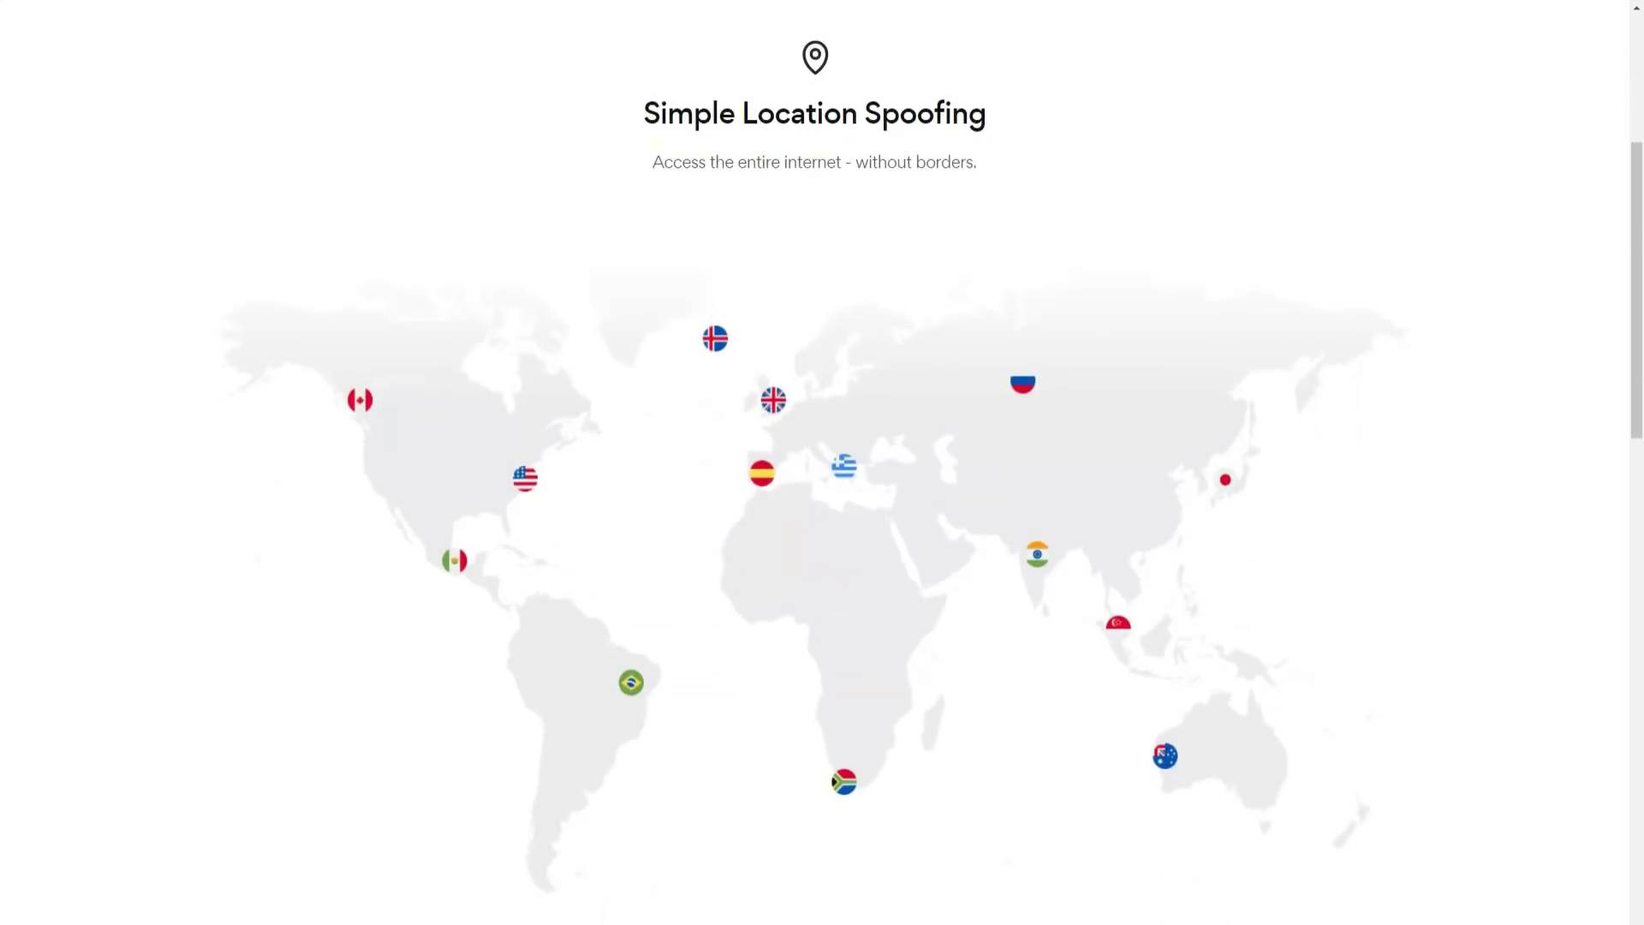